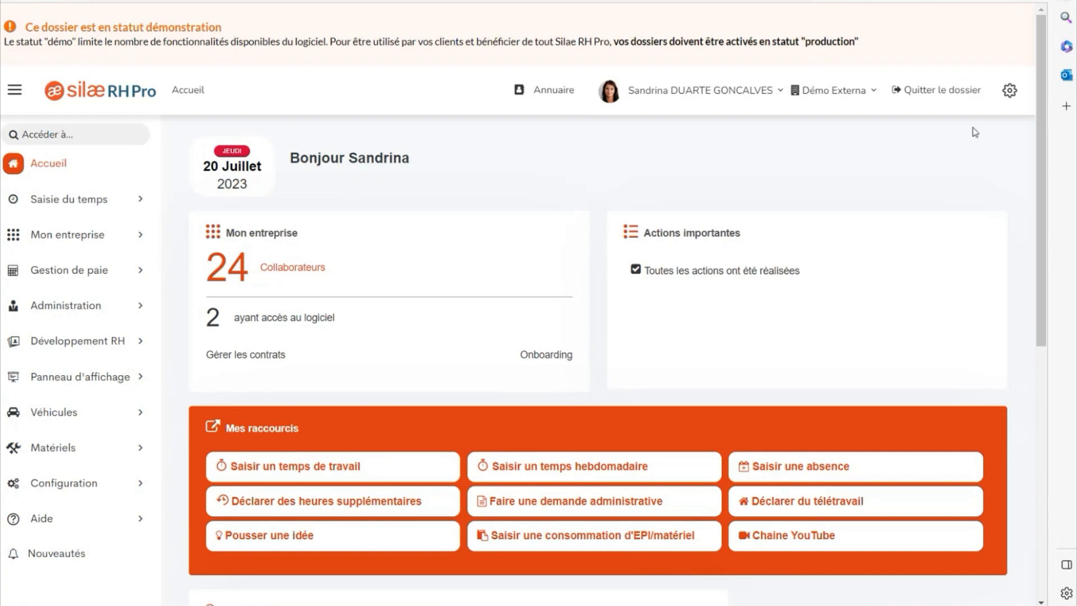
Search 'coll' to reach the Collaborateurs list and start a new collaborator form.
click(45, 136)
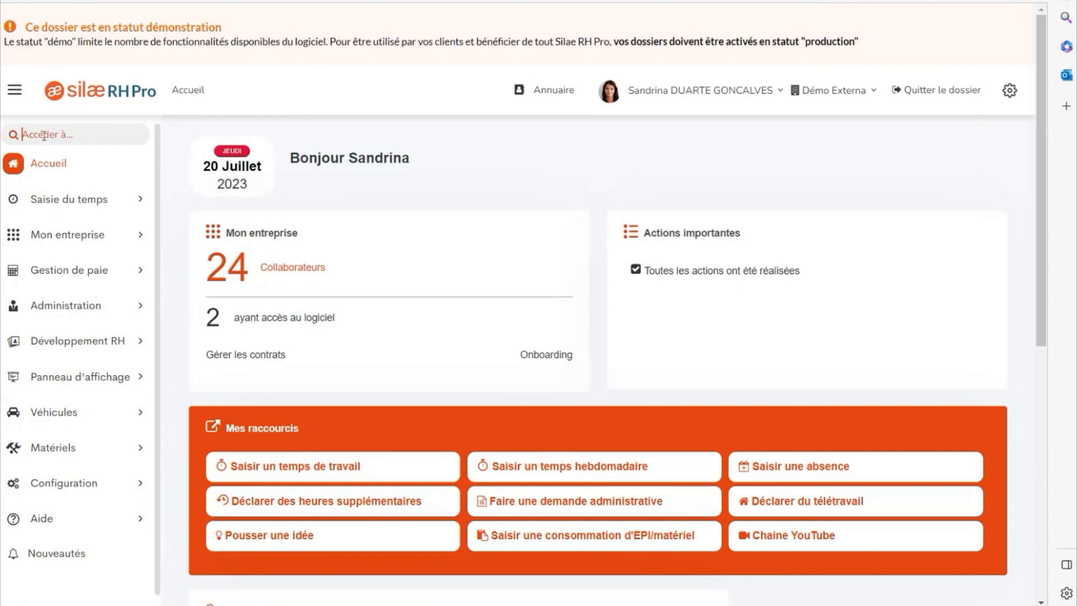
text(coll)
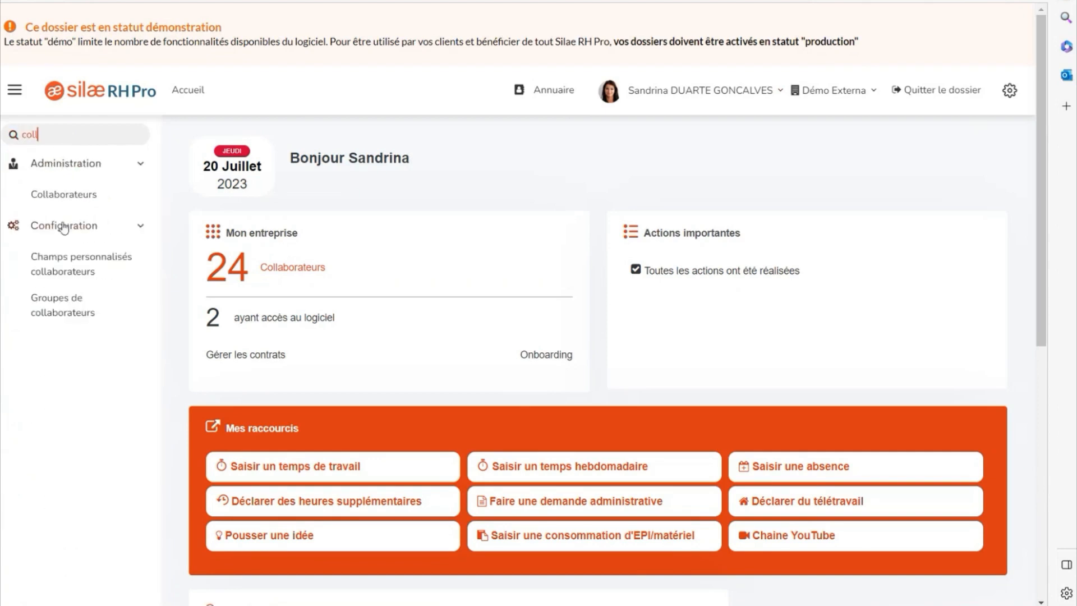
click(65, 202)
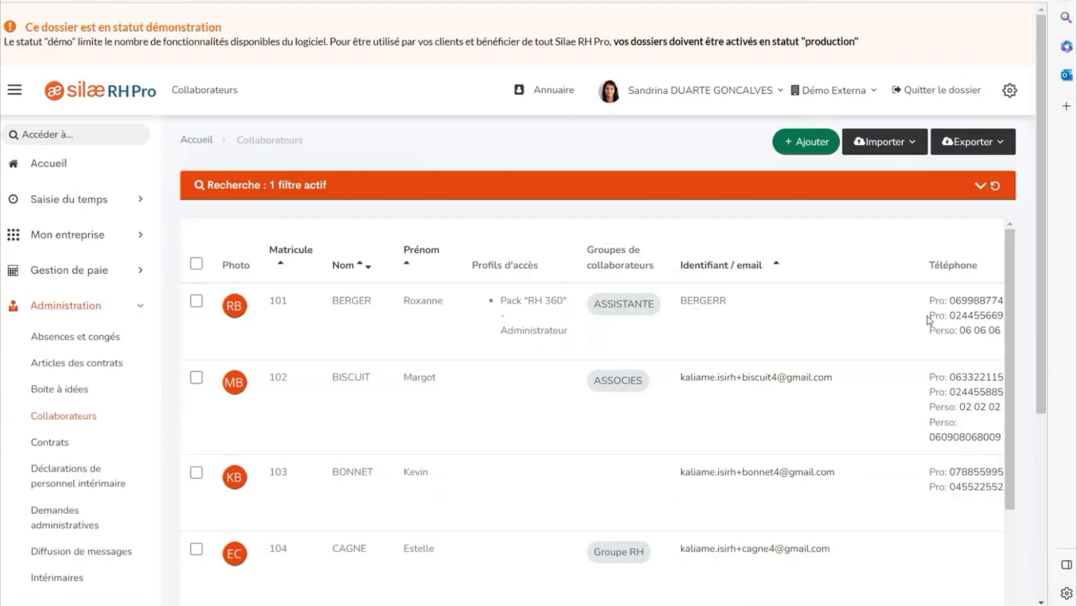
click(797, 147)
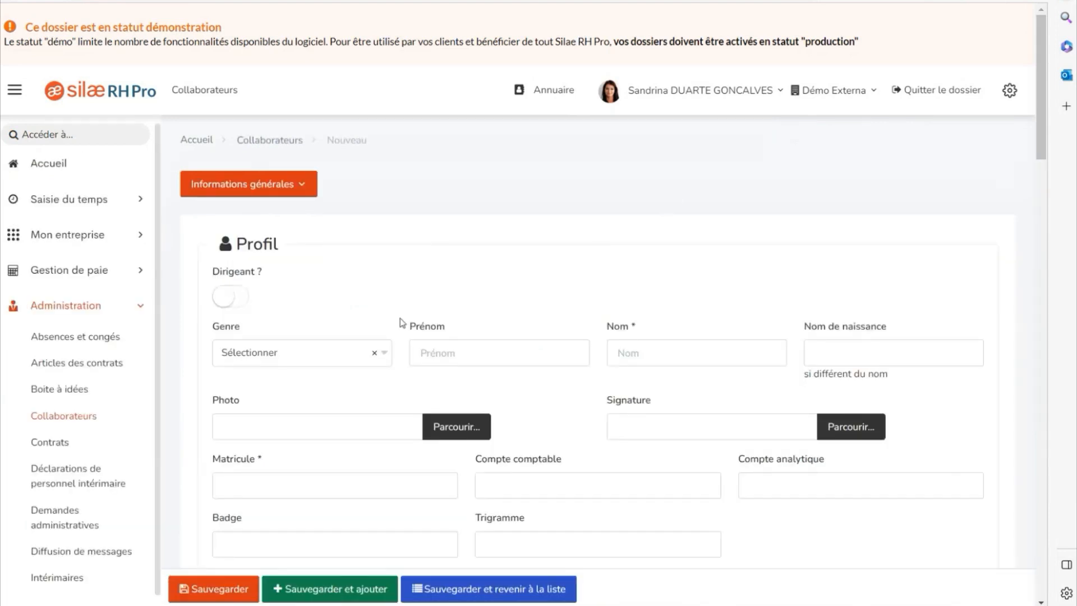
Set Genre to Homme and enter the collaborator's first name, surname and staff number (Matricule).
click(286, 357)
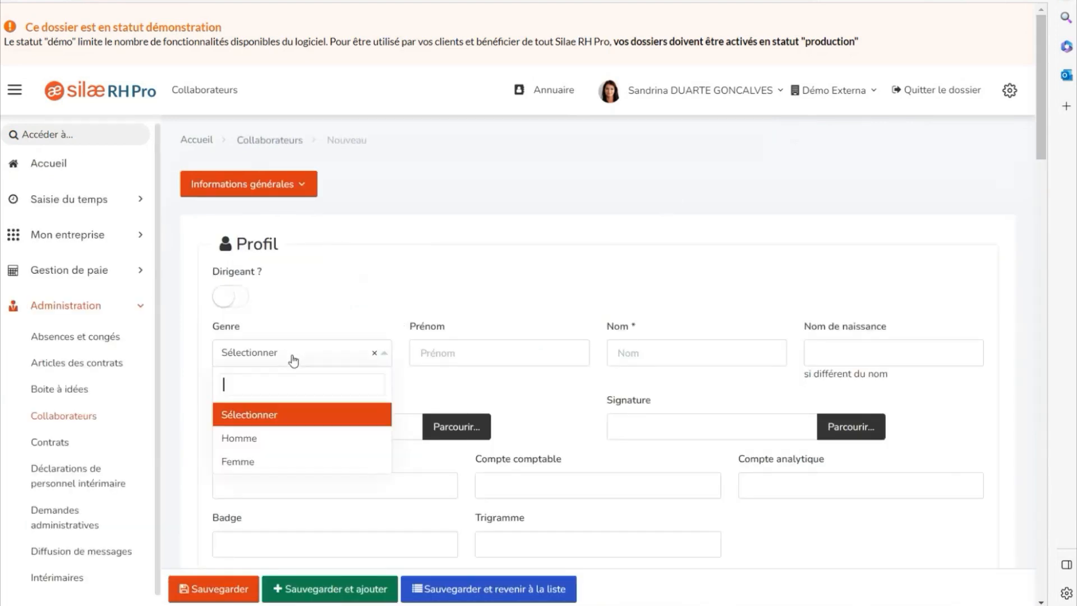
click(284, 439)
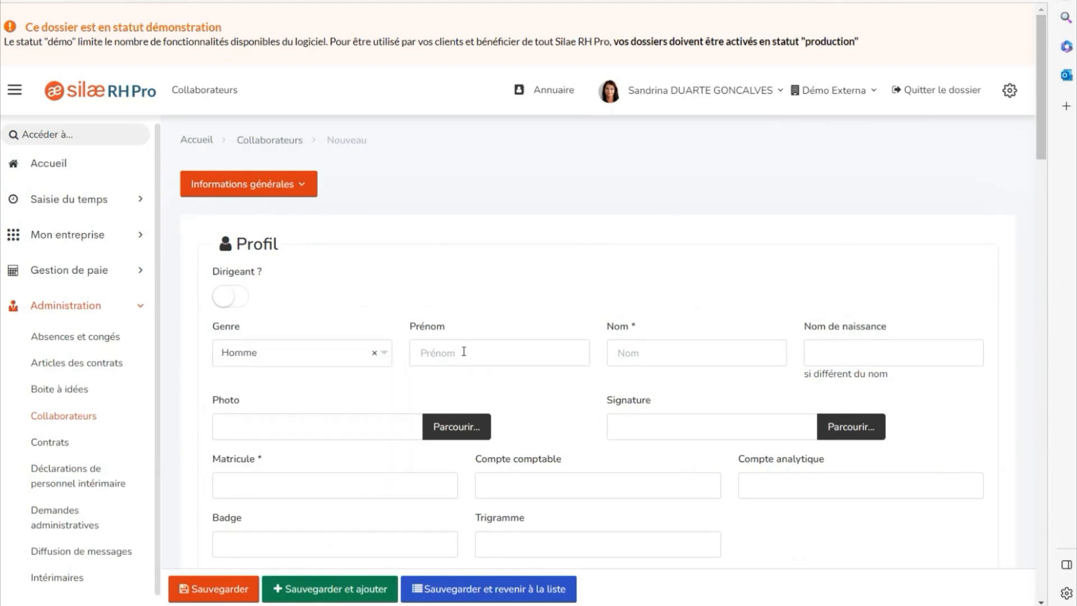
click(642, 352)
scroll(561, 348, down, 3)
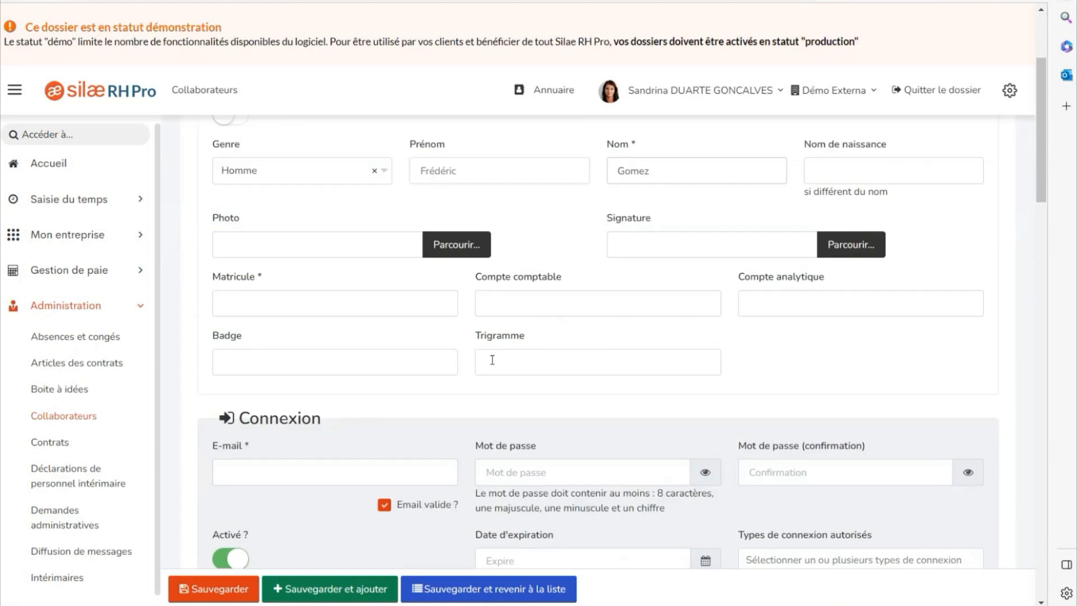
click(297, 307)
text(000239)
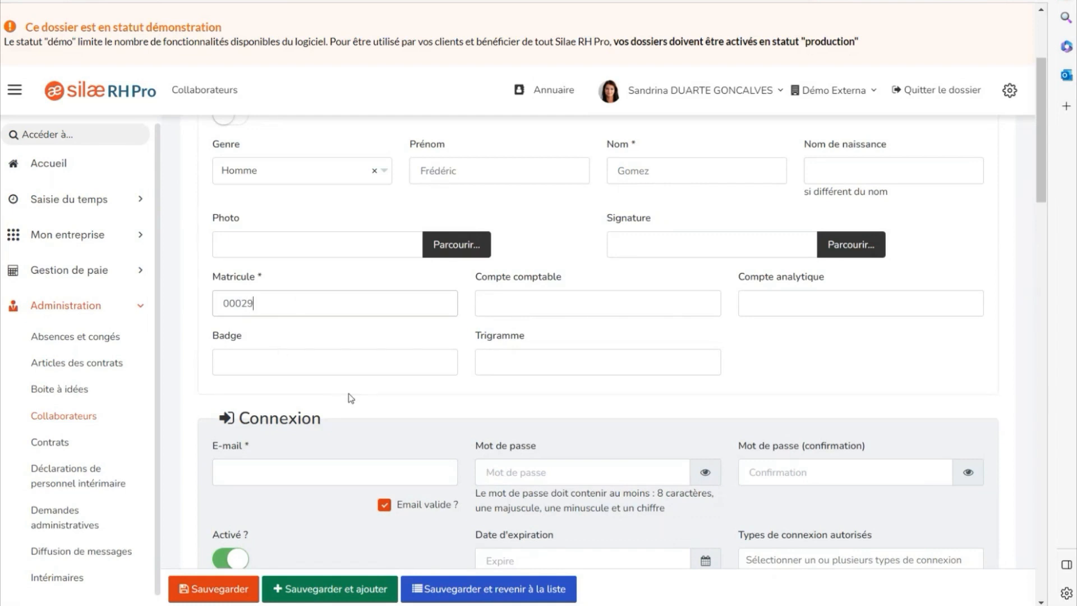
Enter the collaborator's login e-mail address in Connexion, correcting its domain to gmail.com.
scroll(351, 399, down, 3)
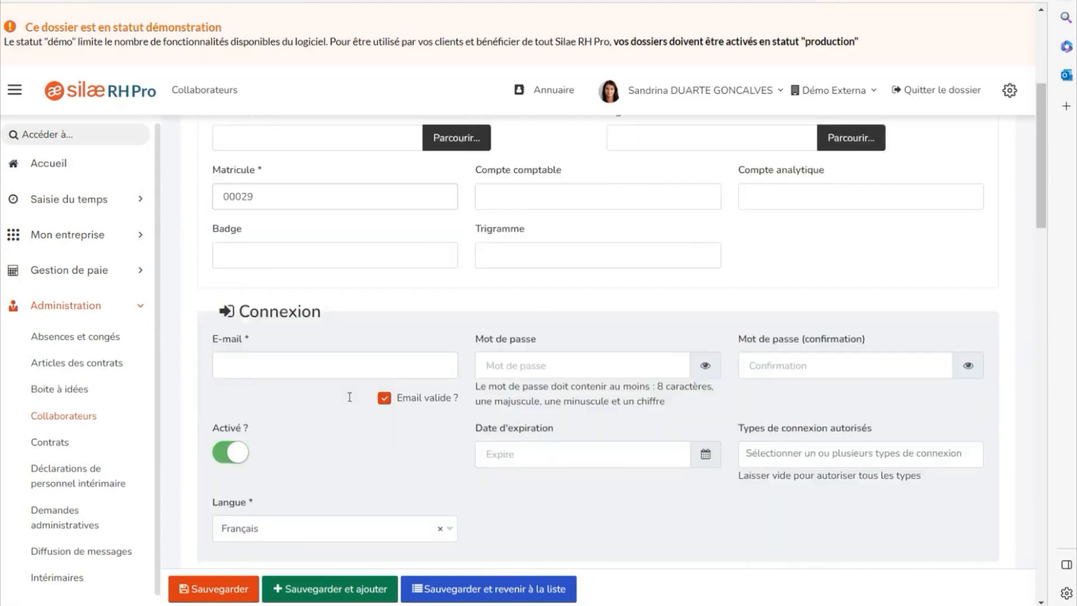
click(238, 288)
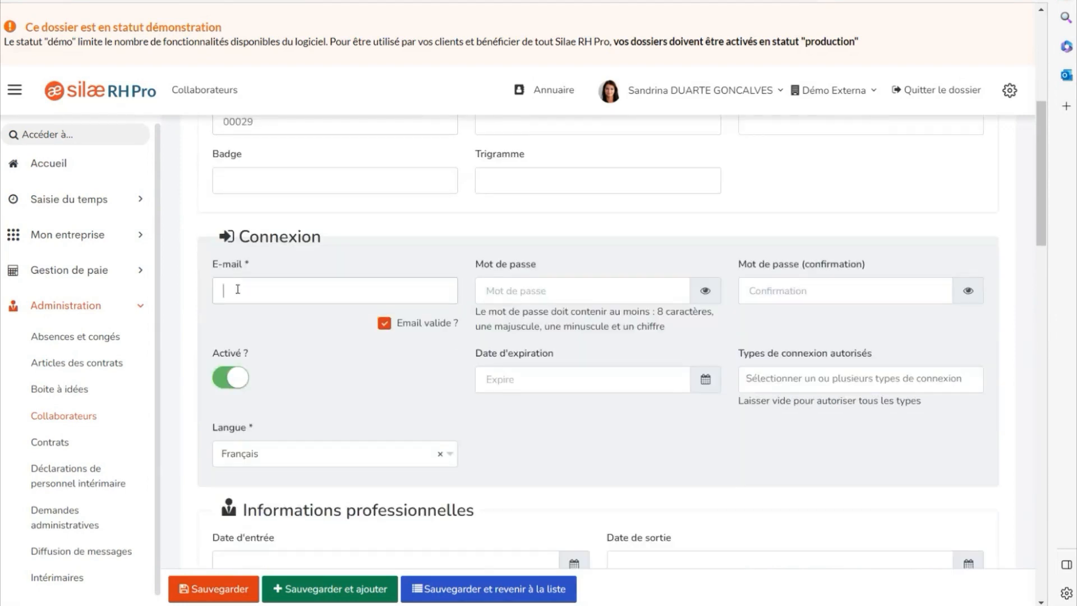
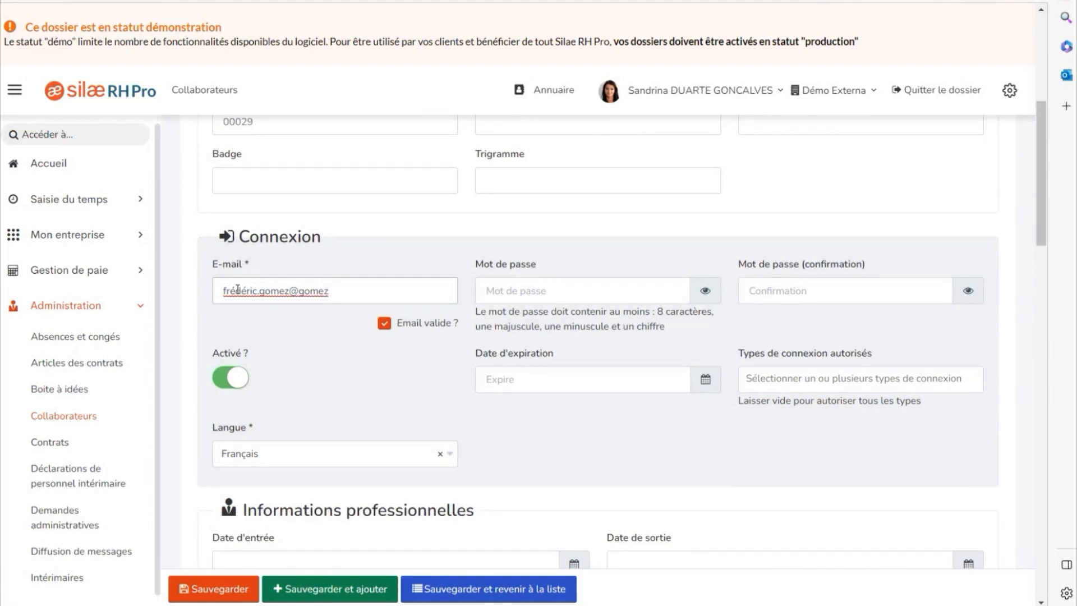
scroll(360, 407, down, 3)
scroll(360, 406, down, 3)
Set the entry date to 24/07/2023 and the Pack "RH 360" - Administrateur access profile.
click(574, 201)
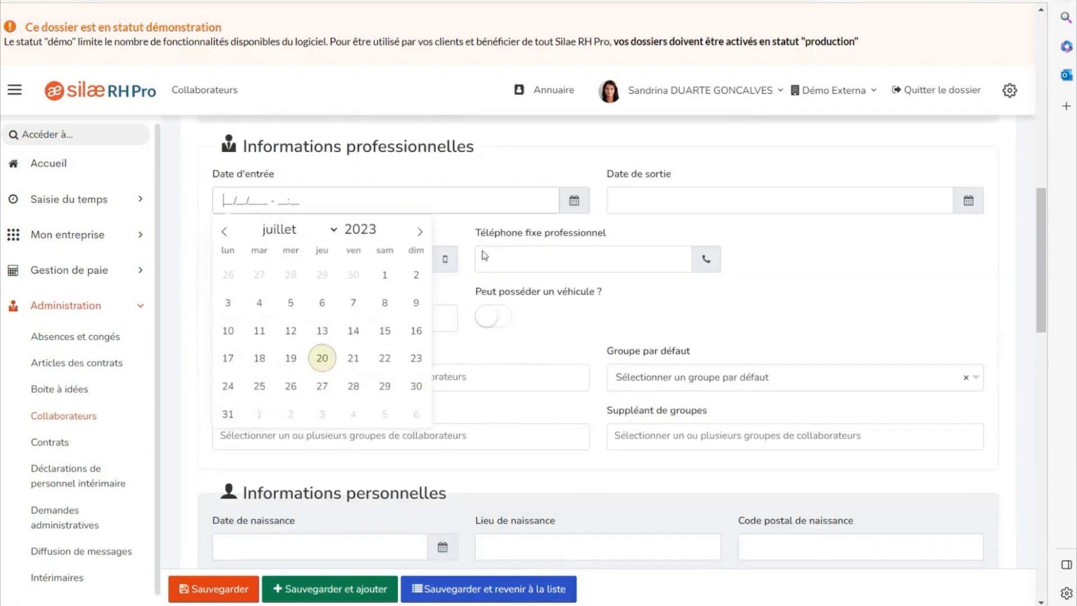
click(236, 390)
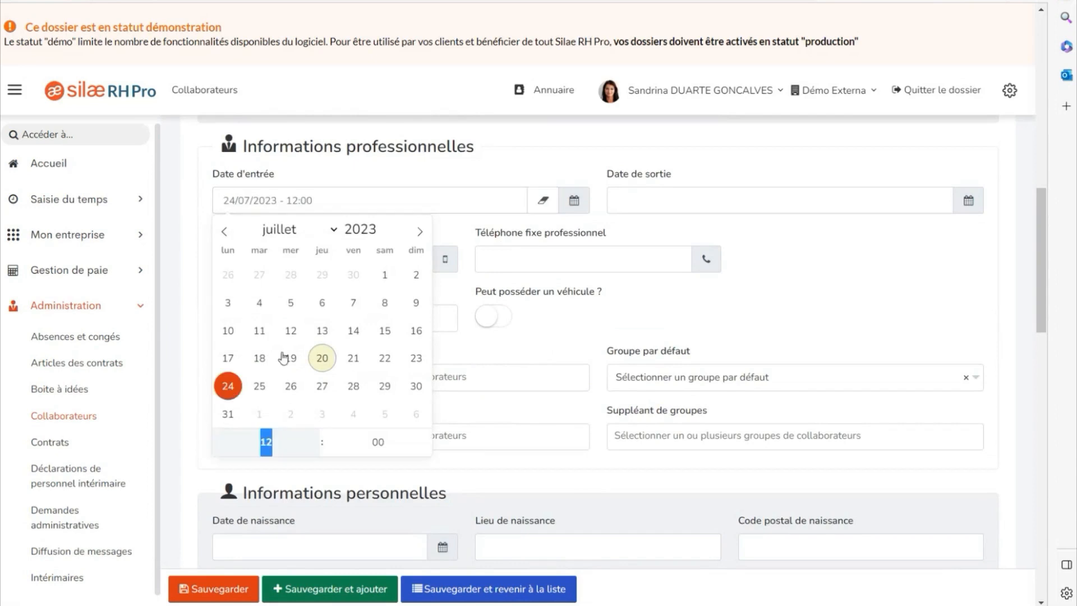
click(472, 358)
click(325, 317)
click(317, 341)
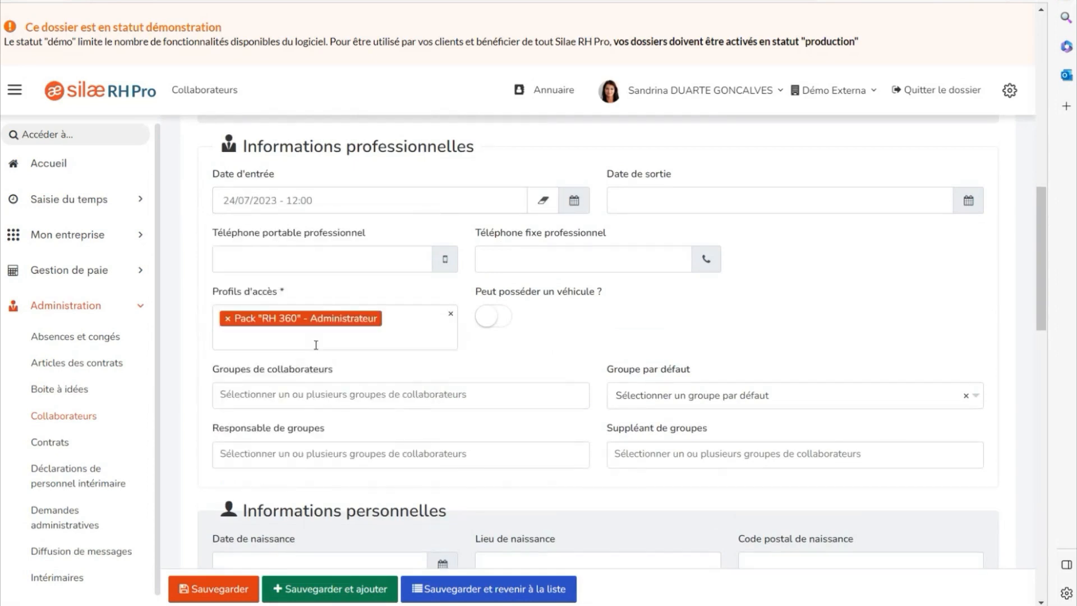
scroll(322, 357, down, 6)
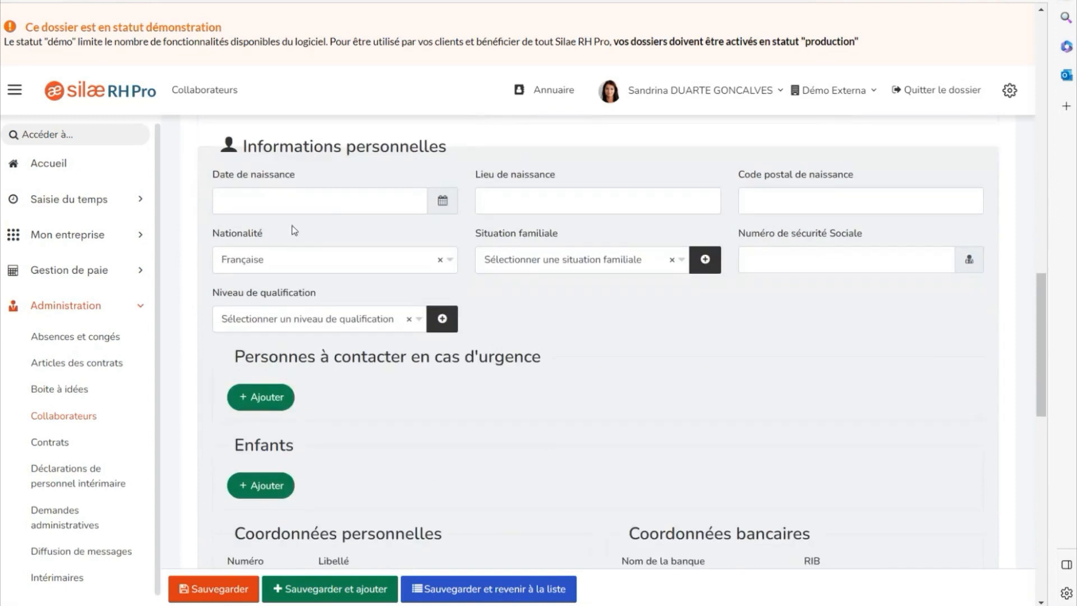
click(237, 202)
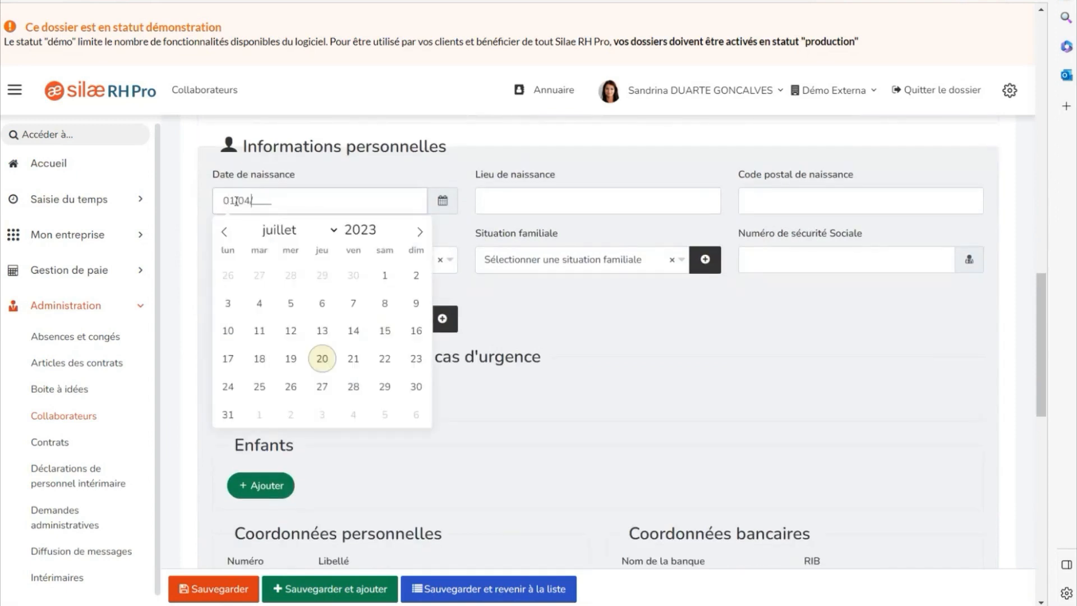
click(523, 200)
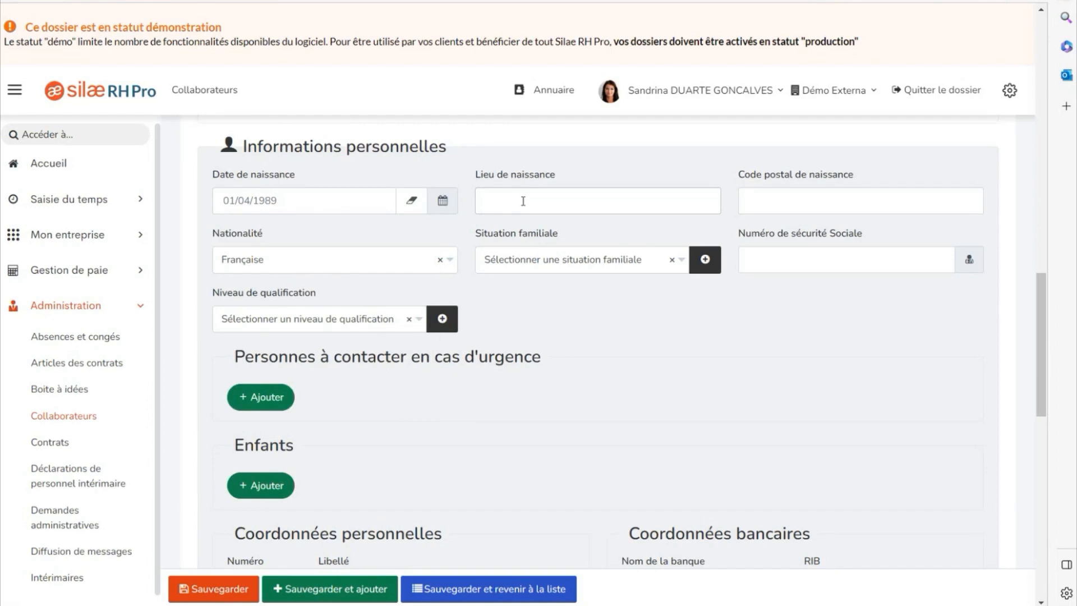
text(Toulouse)
click(808, 191)
text(31000)
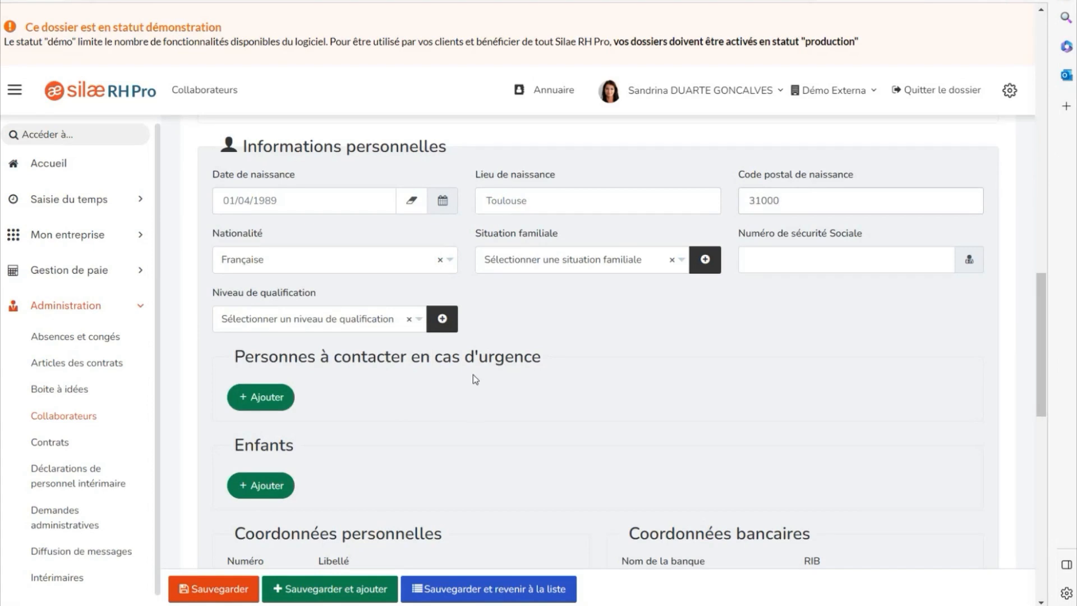
Enter the employee's home street number and street name in Coordonnées personnelles.
scroll(476, 368, down, 12)
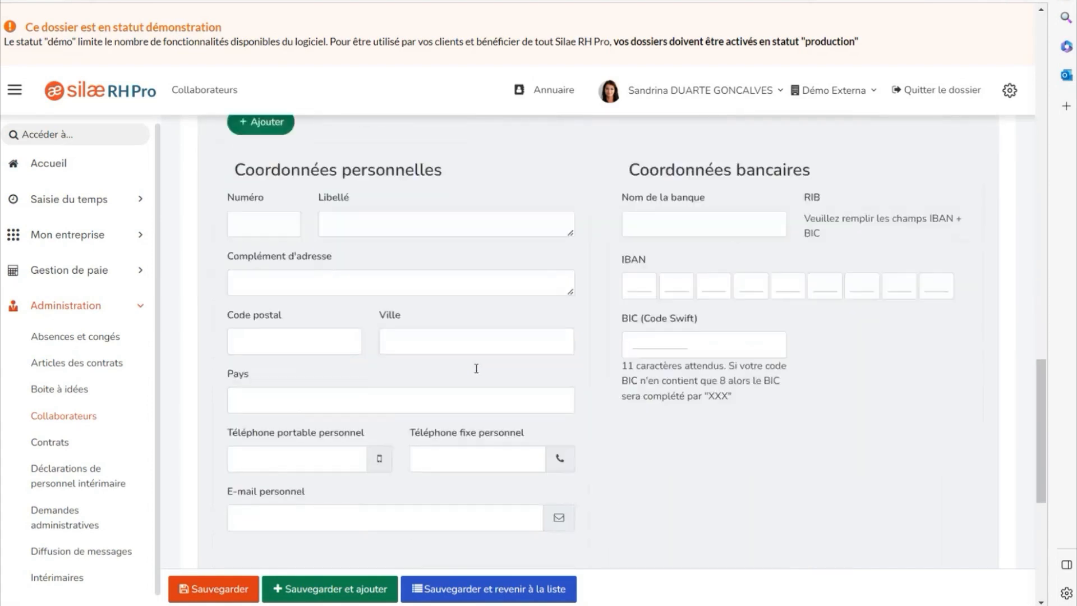
scroll(476, 369, up, 10)
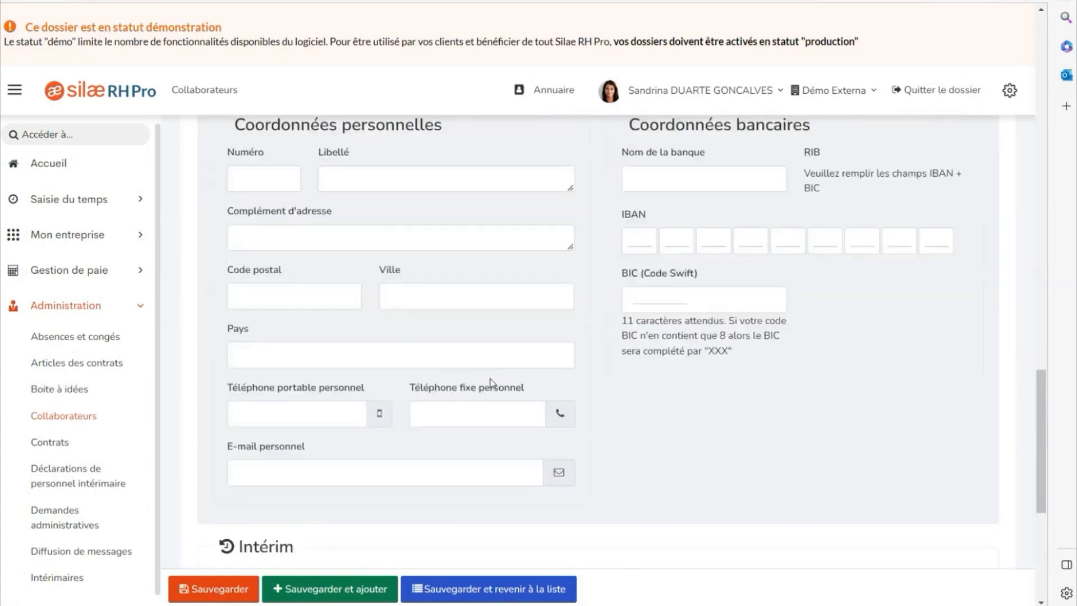
scroll(492, 381, down, 1)
scroll(492, 384, down, 3)
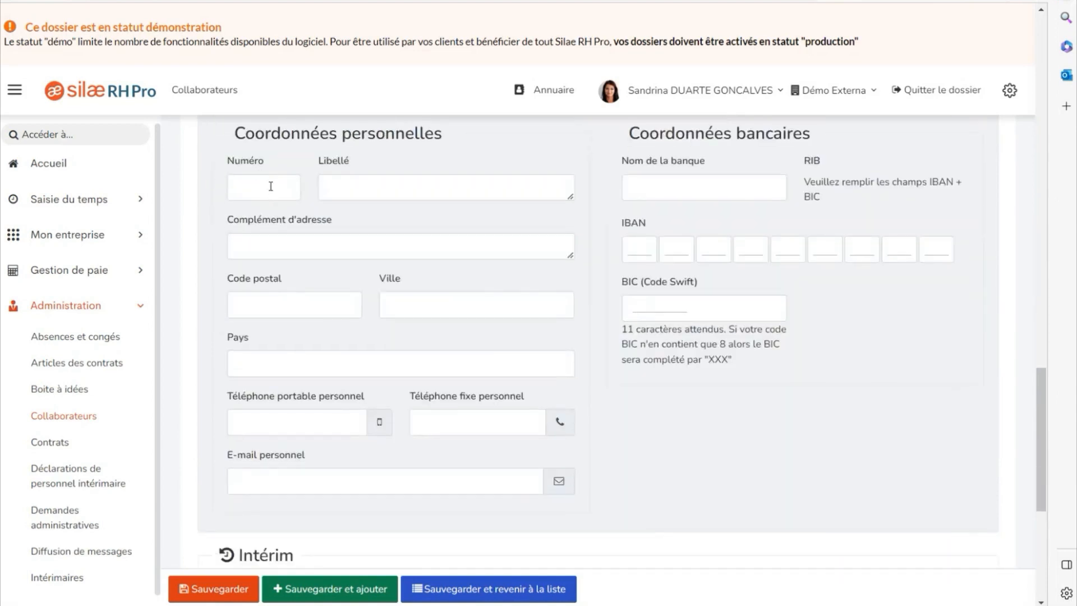
click(369, 192)
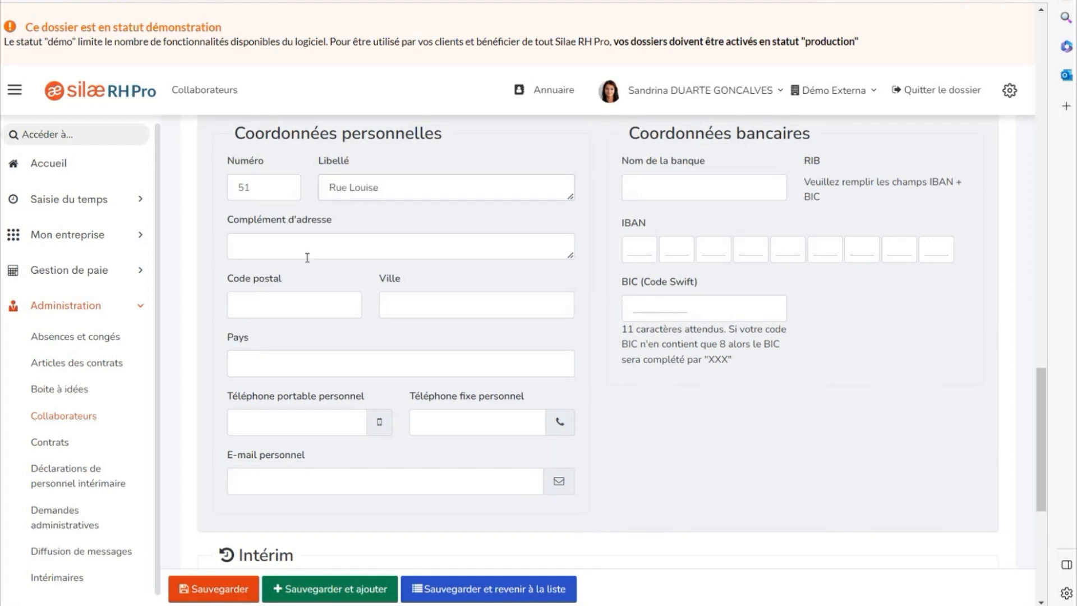
Add the home postal code, town and country, then submit the record with Sauvegarder.
click(273, 303)
text(31000)
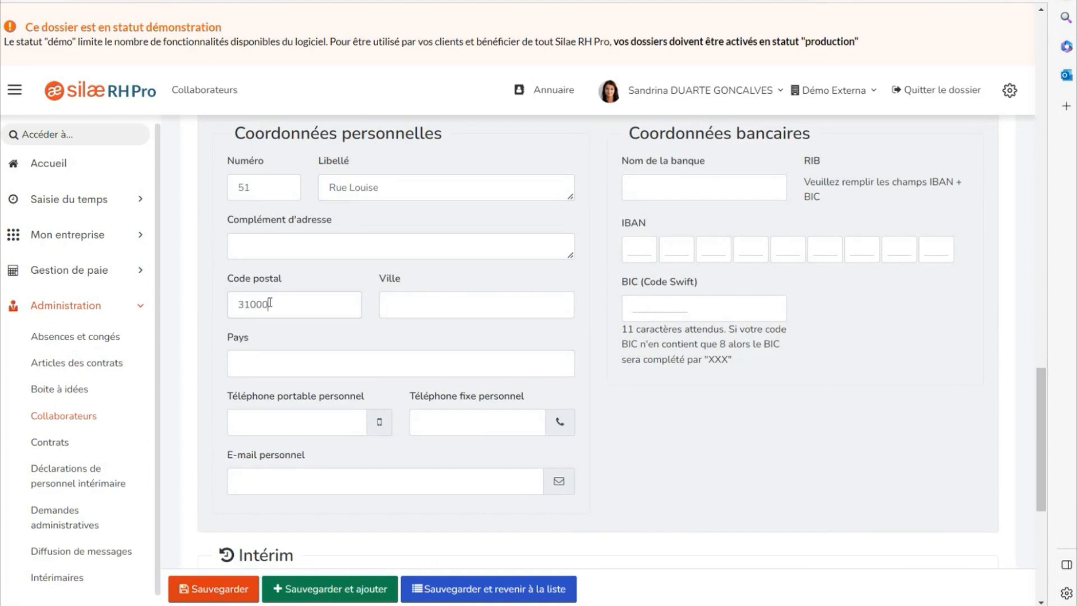
click(409, 303)
text(Toulouse)
click(289, 359)
text(France)
scroll(281, 499, up, 6)
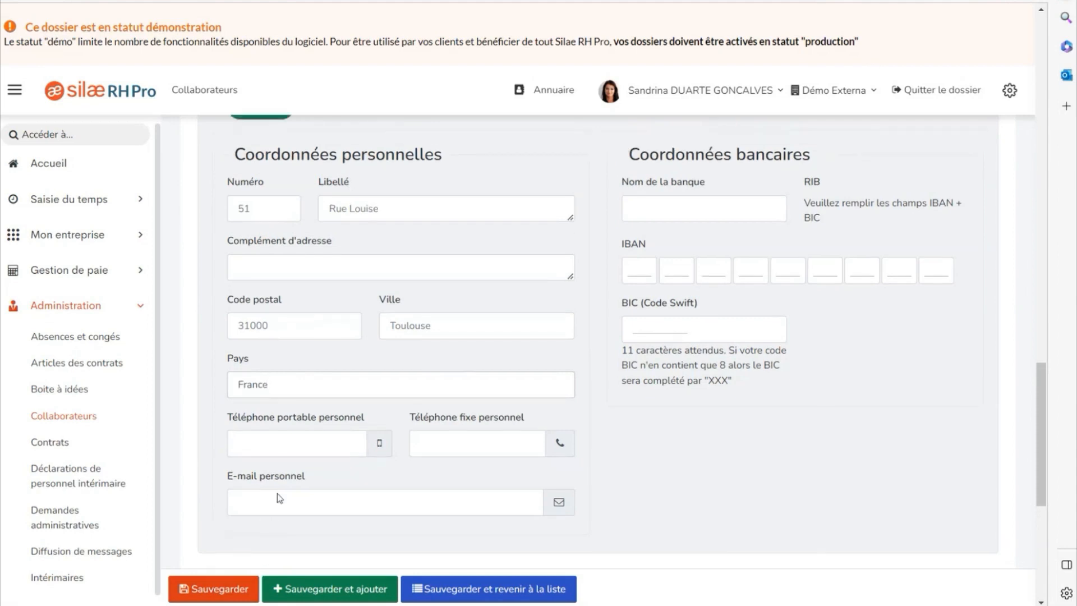
click(217, 591)
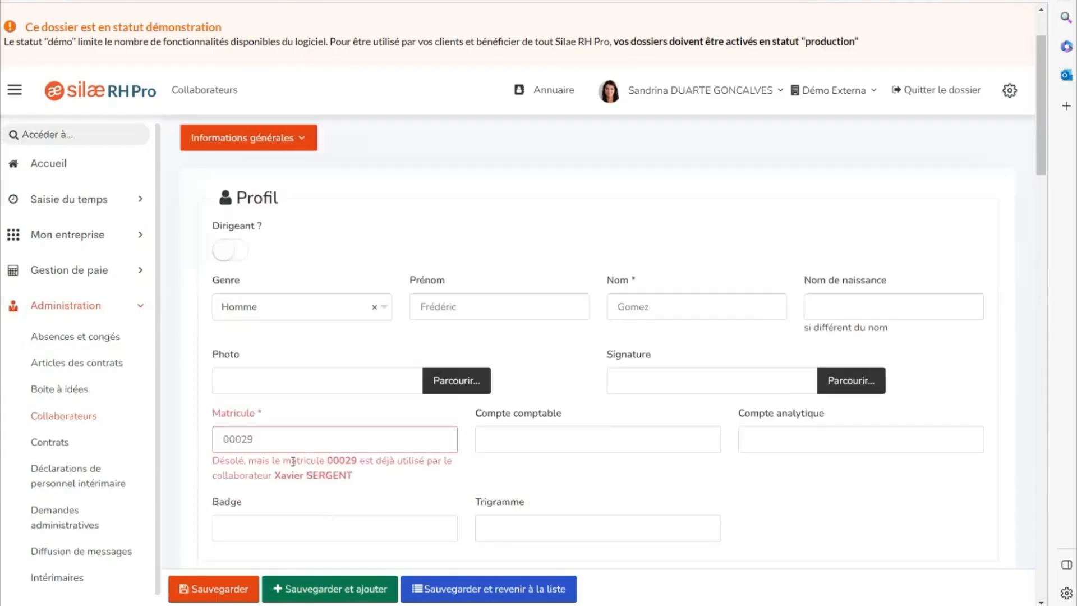
Change the Matricule to an unused staff number and save the collaborator record.
scroll(277, 451, down, 3)
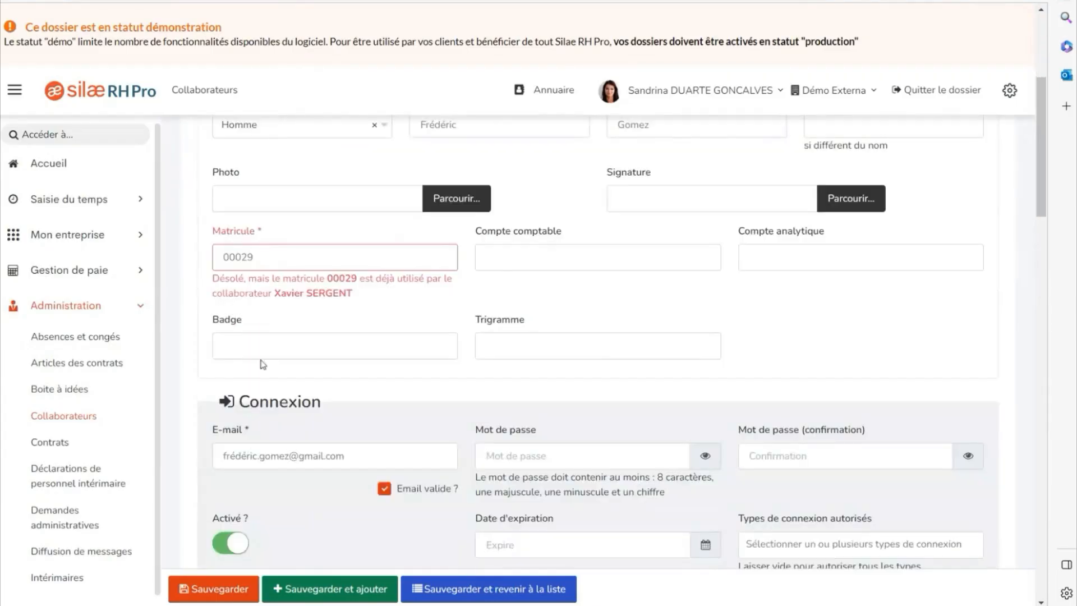
drag(256, 257, 242, 257)
text(41)
click(220, 590)
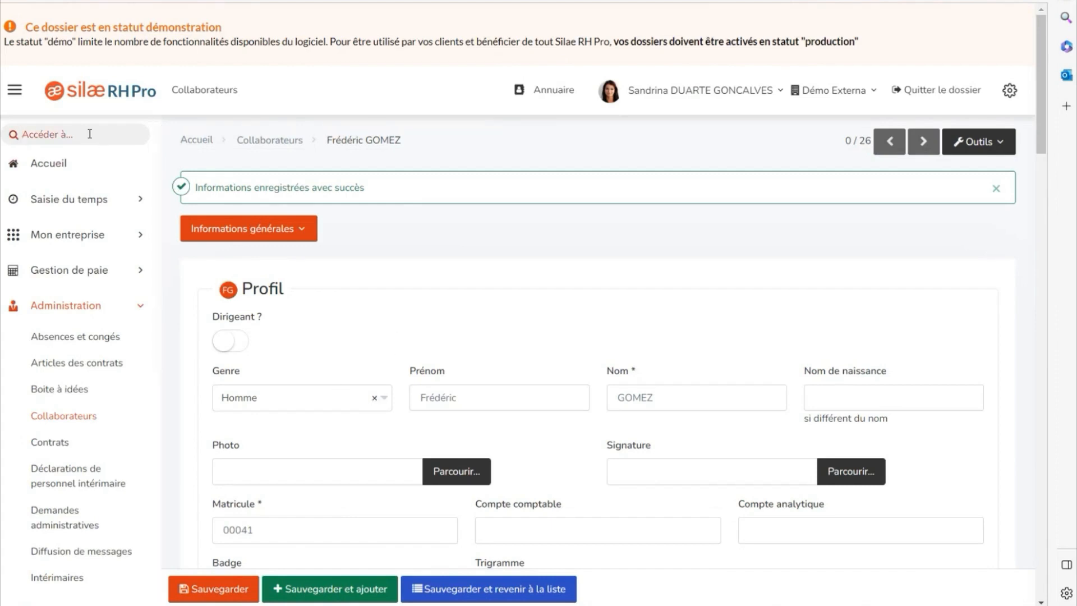
Open a new contract form from the Contrats list via the 'contrat' search.
text(contrat)
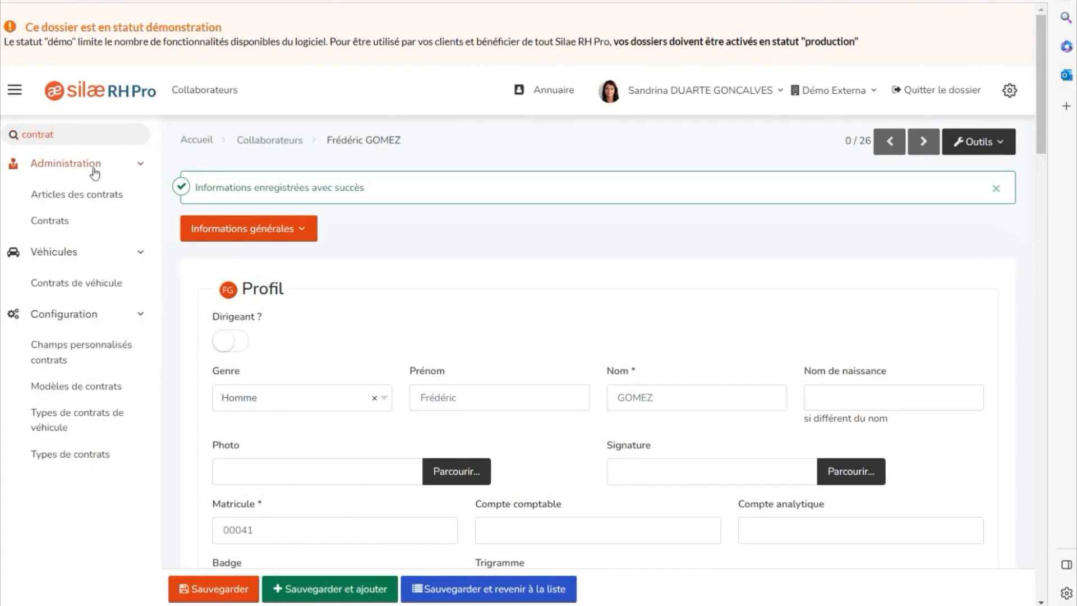
click(59, 222)
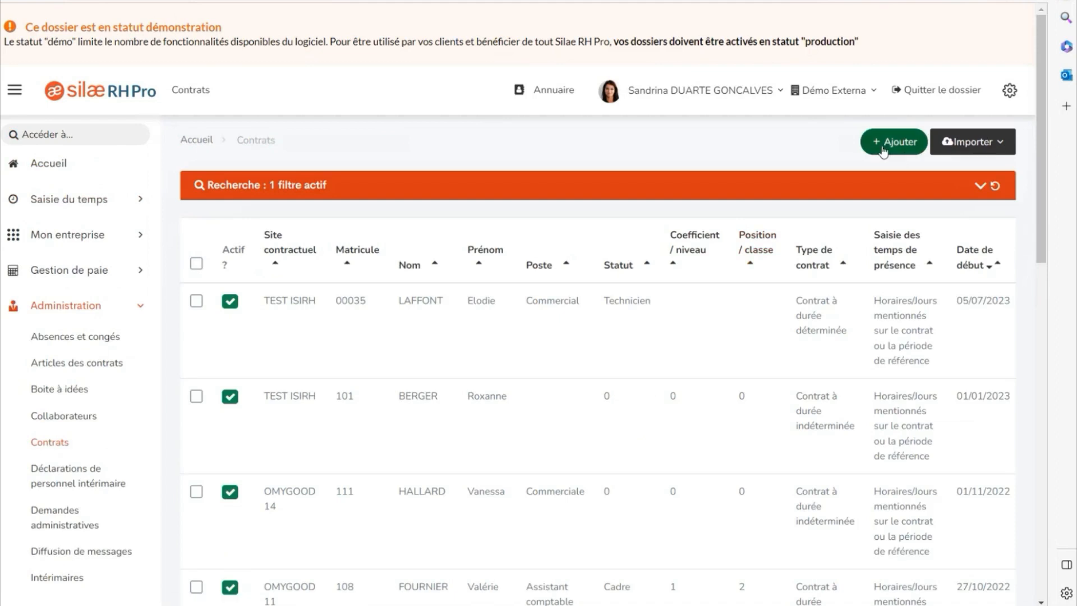
click(881, 144)
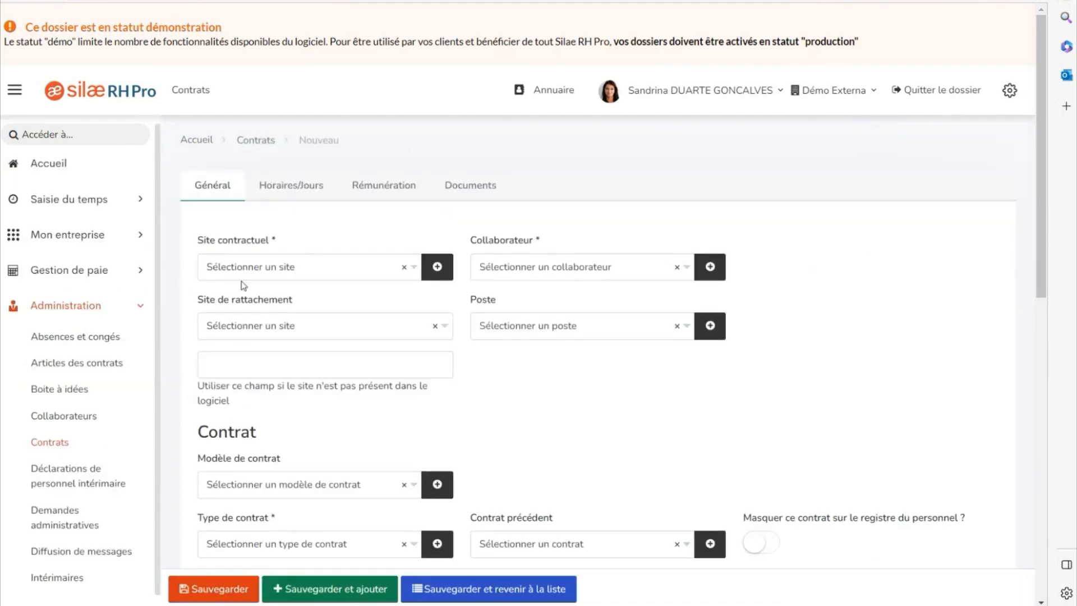
Set contractual and attachment sites to TEST ISIRH and select the new employee.
click(261, 269)
scroll(312, 407, down, 10)
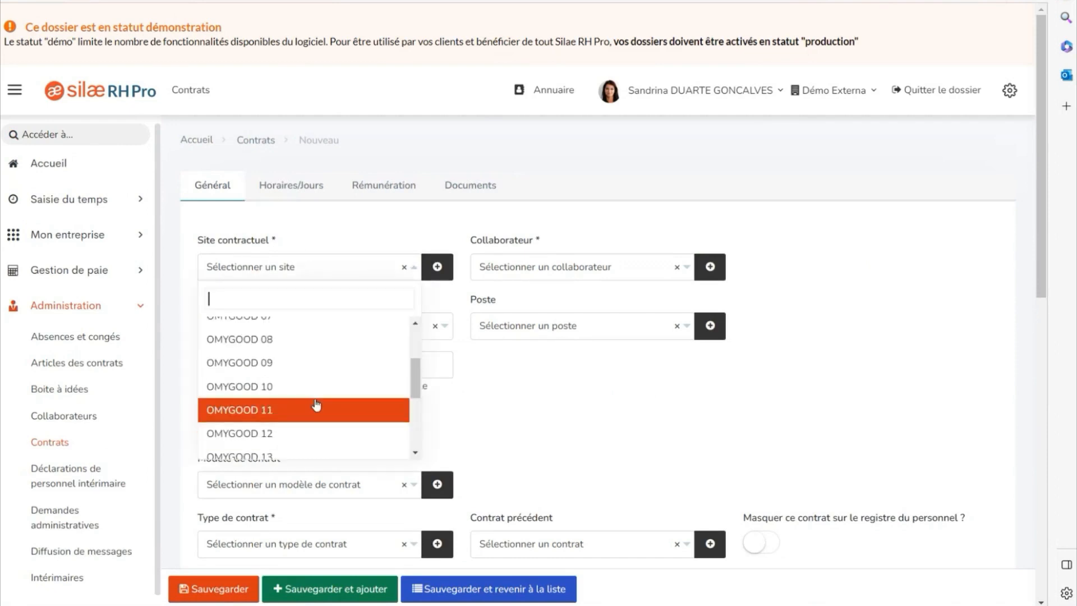
click(290, 436)
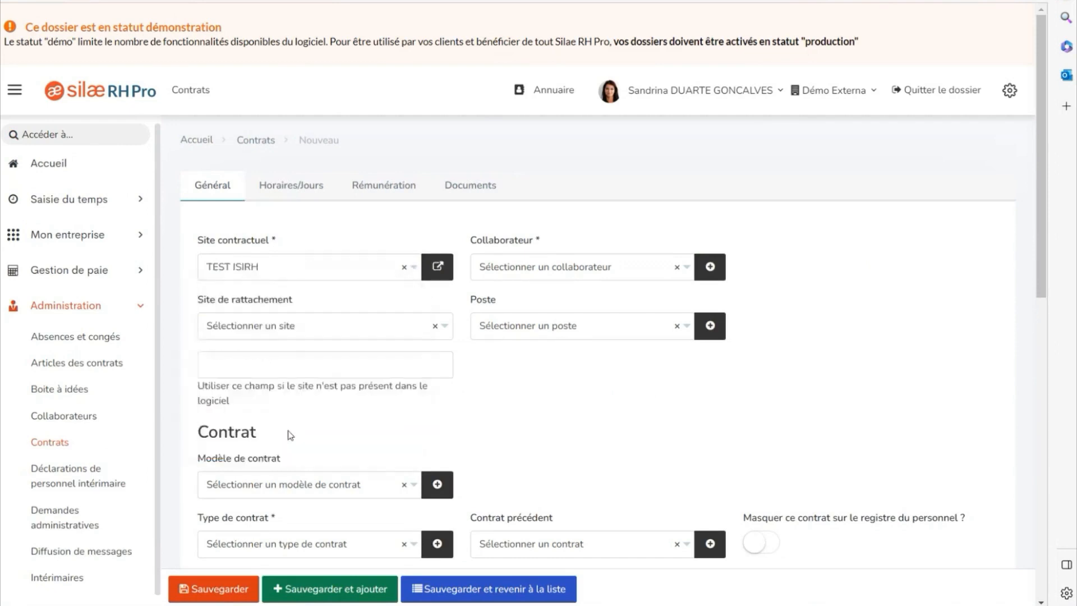
click(523, 269)
text(gom)
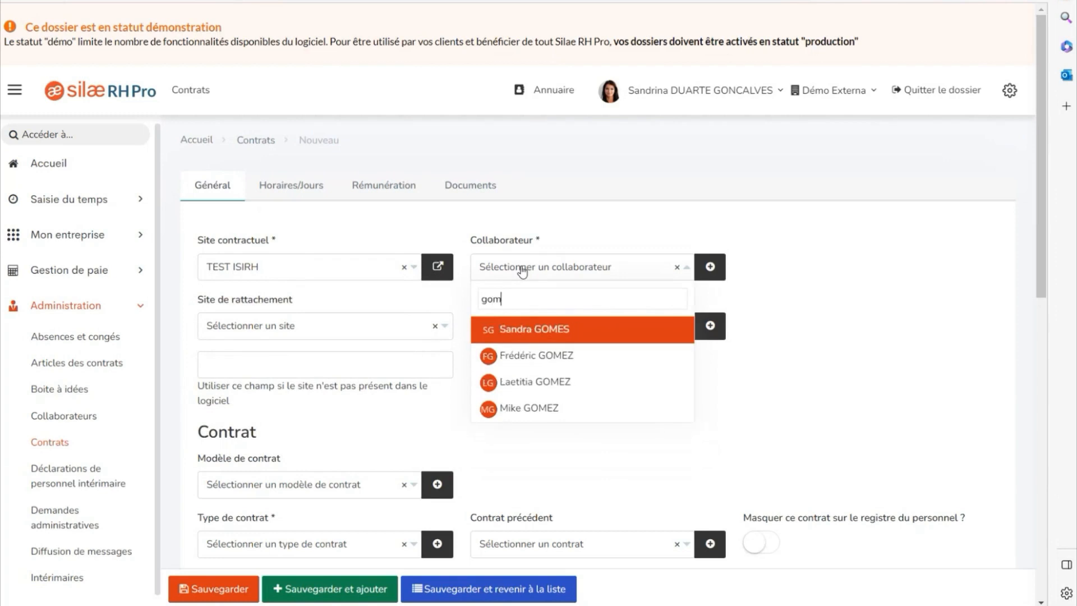
click(542, 364)
click(348, 336)
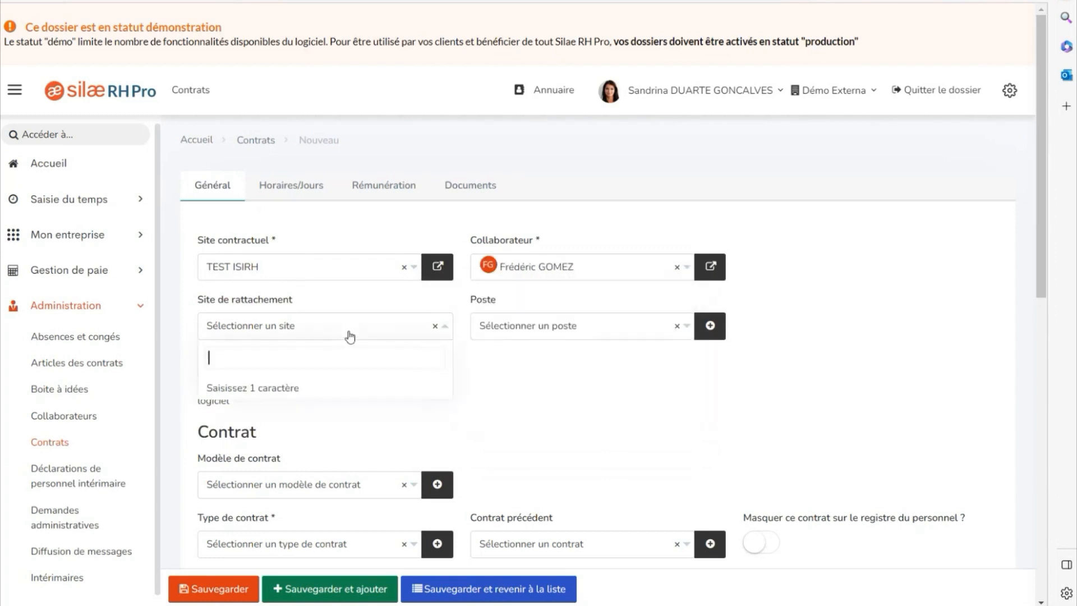
text(te)
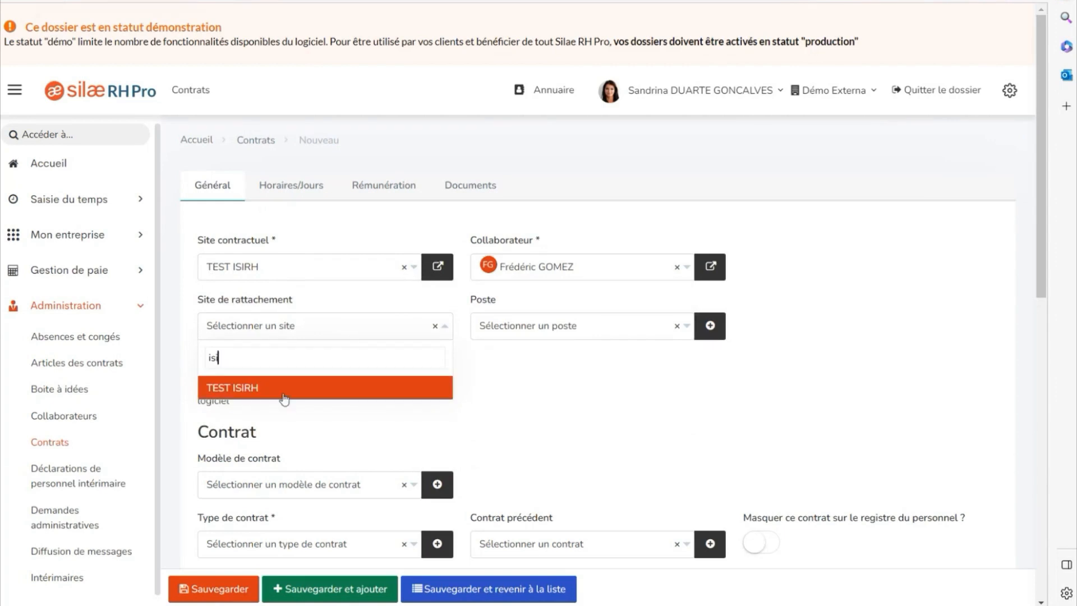
click(284, 392)
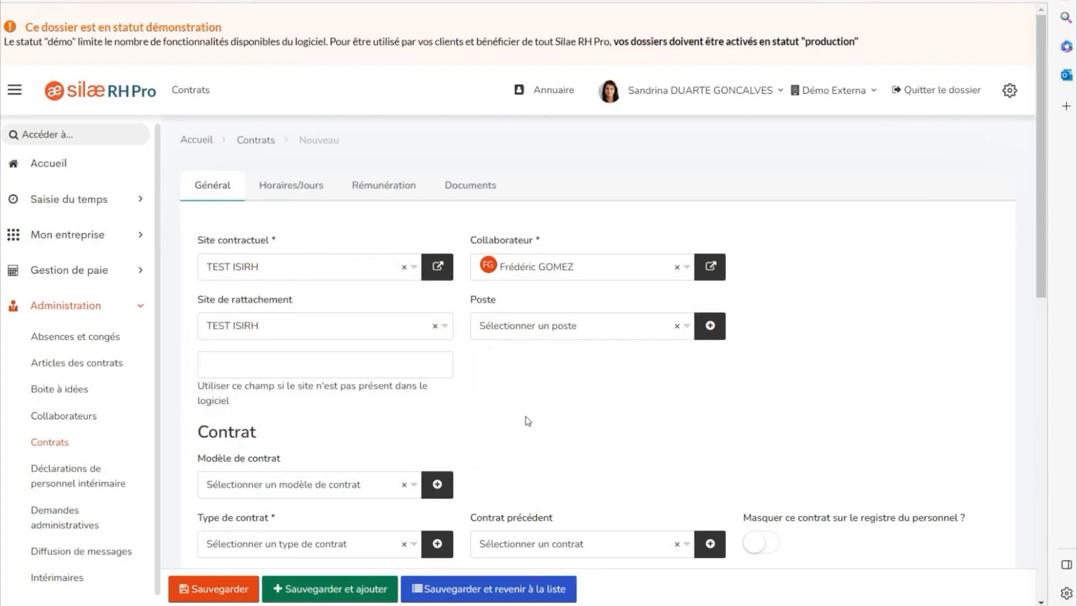
Make it a Contrat à durée indéterminée starting 24/07/2023.
scroll(527, 421, down, 3)
scroll(424, 361, down, 2)
click(292, 275)
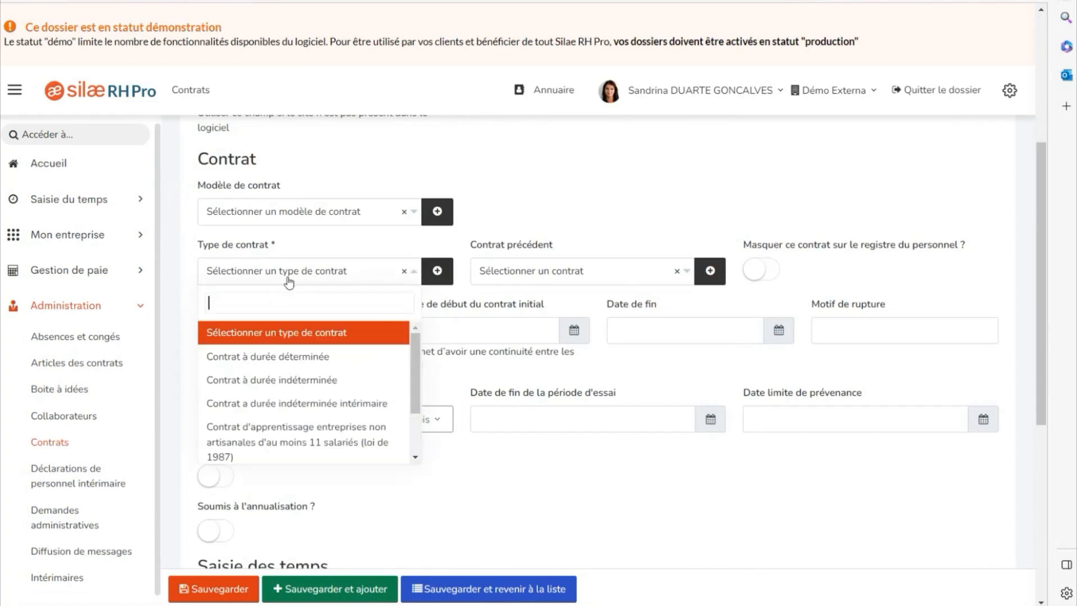
click(320, 381)
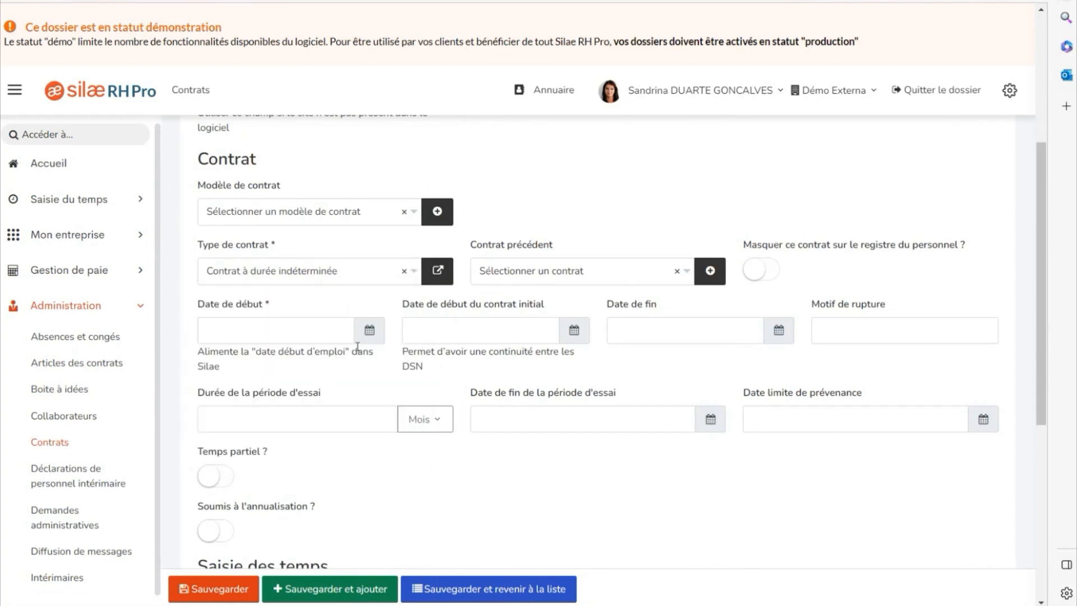
click(286, 332)
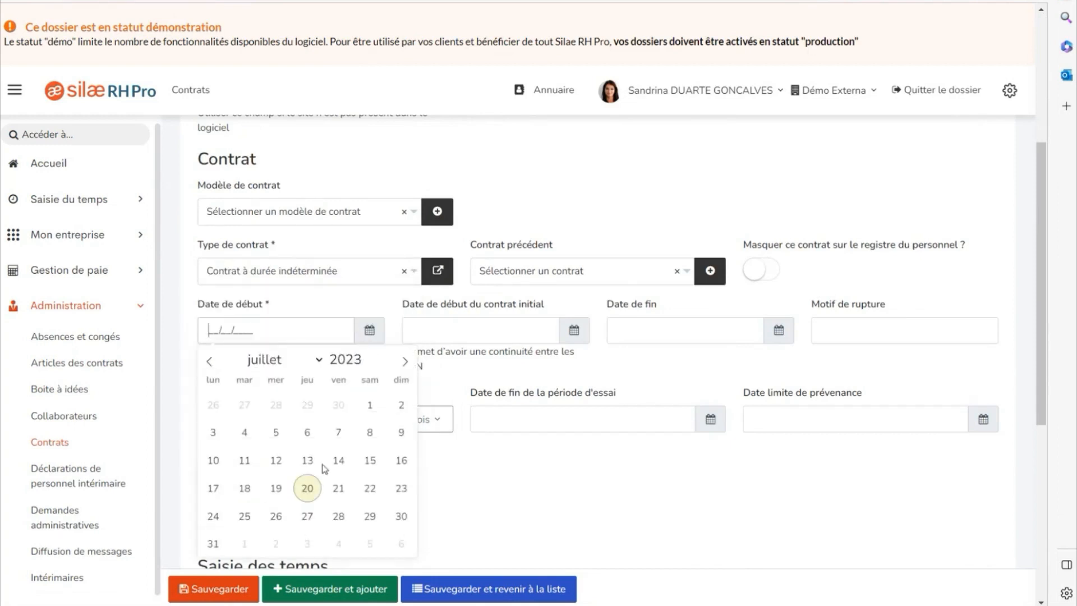
click(214, 517)
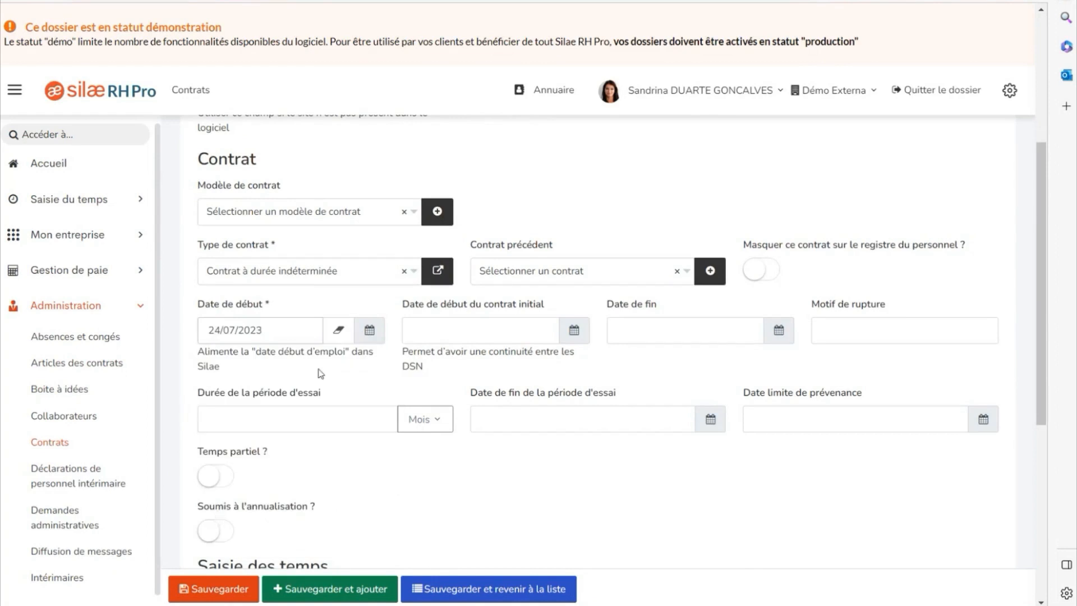
scroll(321, 374, down, 2)
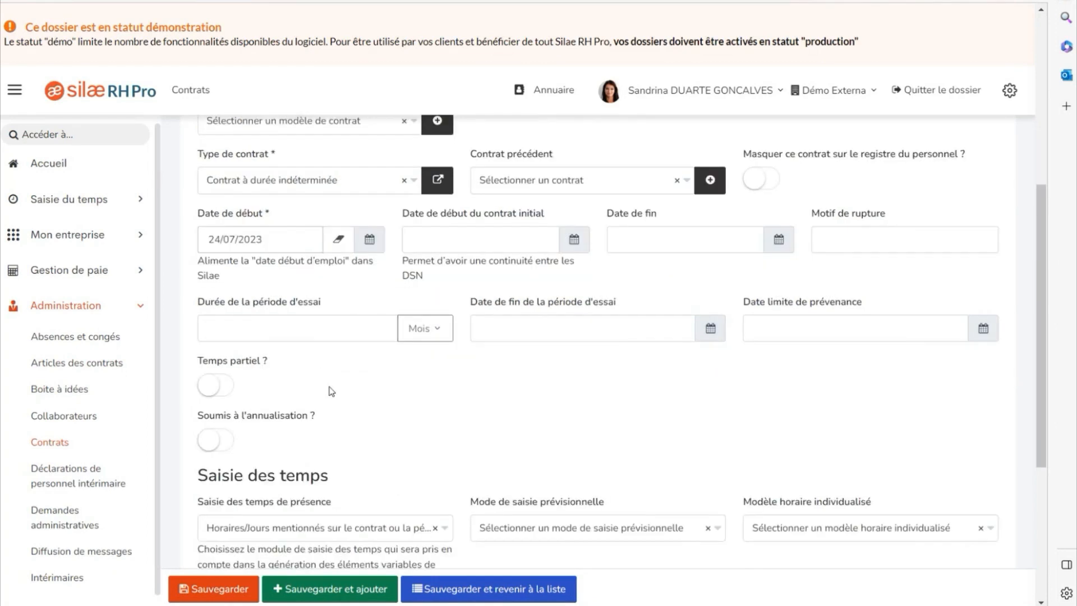
scroll(329, 387, up, 6)
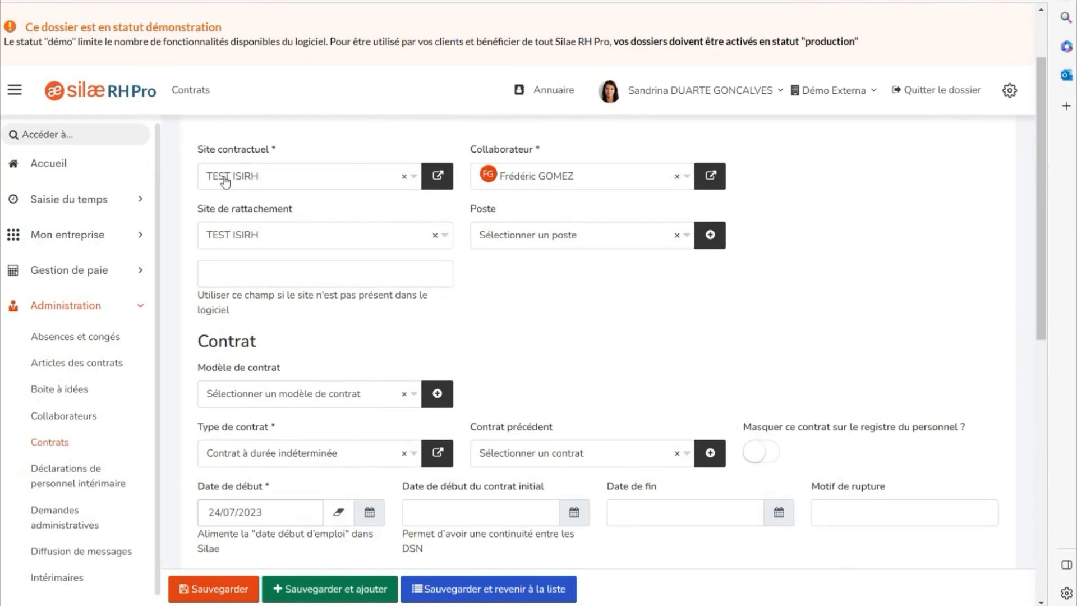
scroll(324, 305, down, 12)
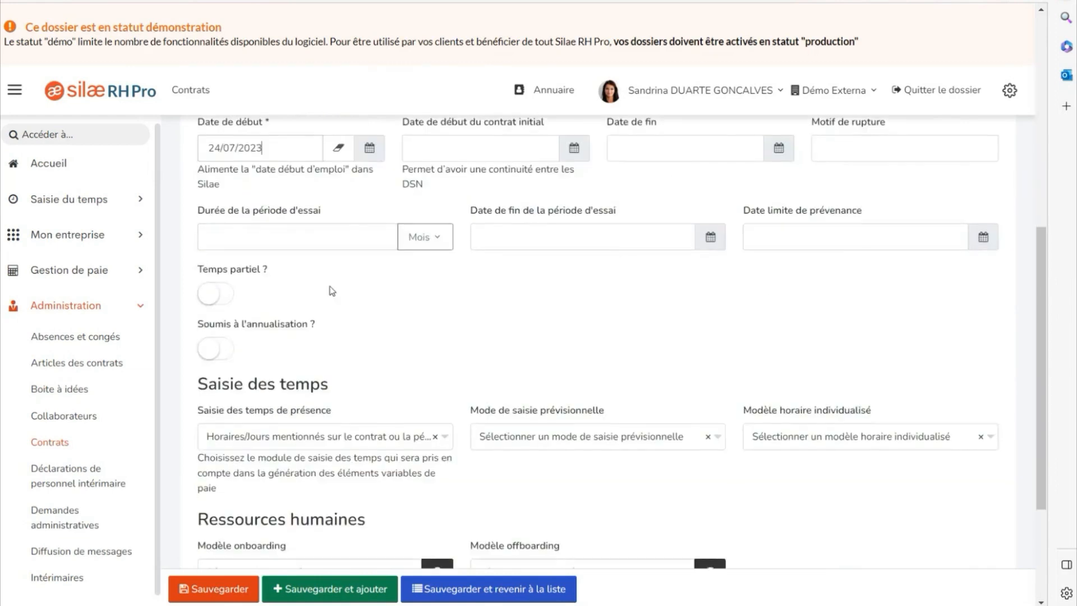
Enter 35 weekly hours under Temps de travail in the Horaires/Jours tab.
scroll(328, 320, up, 5)
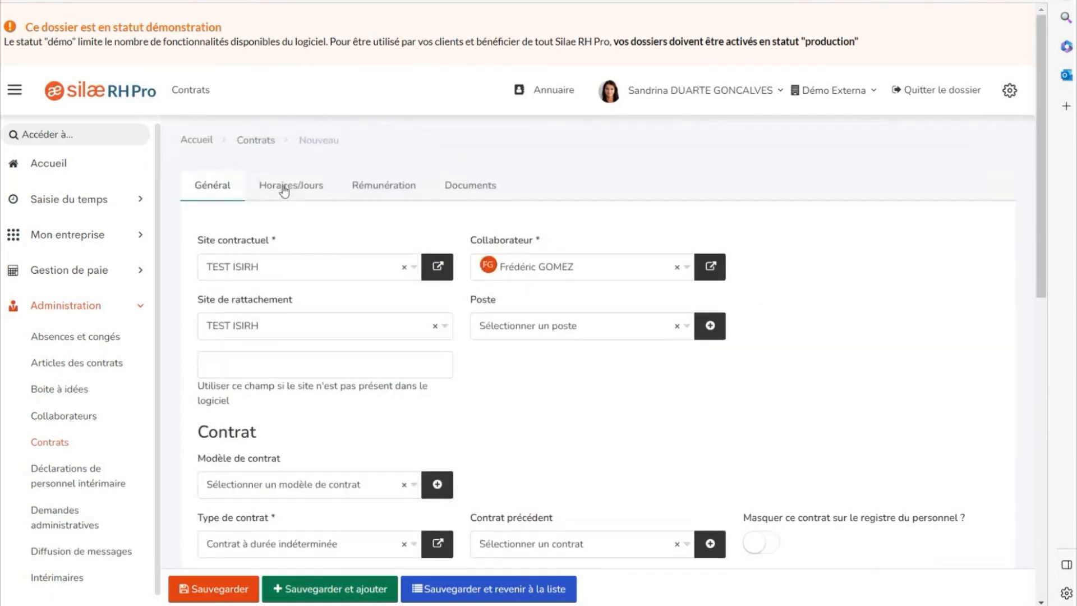
click(275, 188)
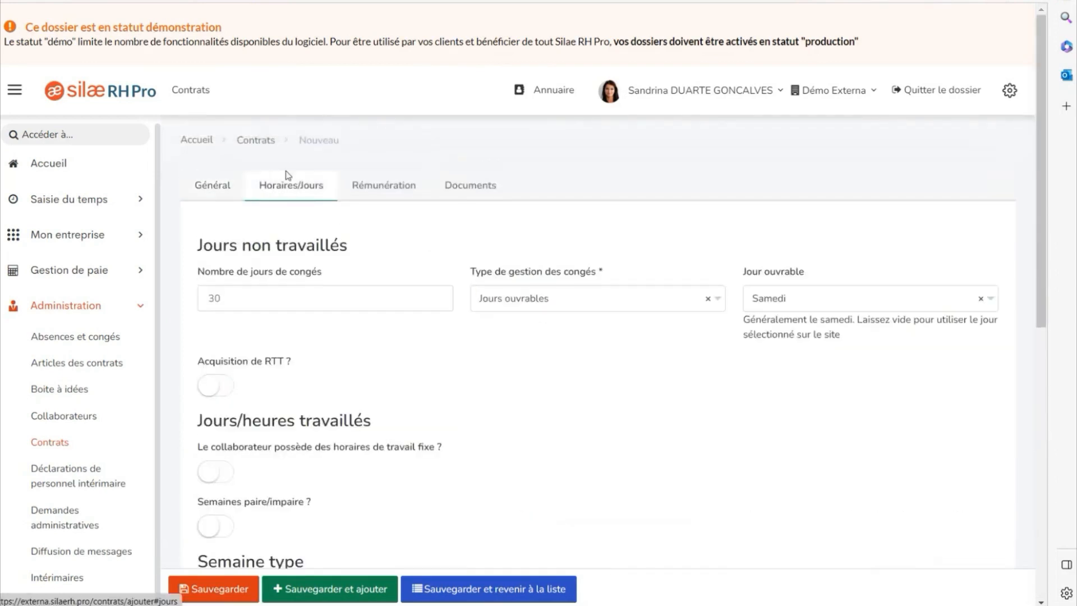
scroll(307, 212, down, 6)
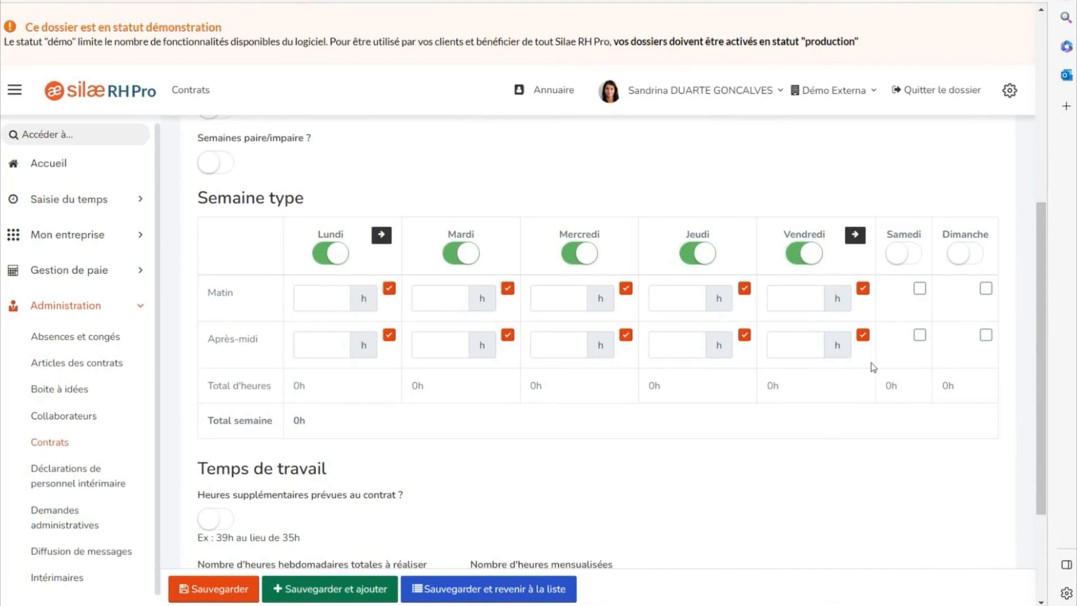
scroll(553, 425, down, 3)
click(262, 430)
text(35)
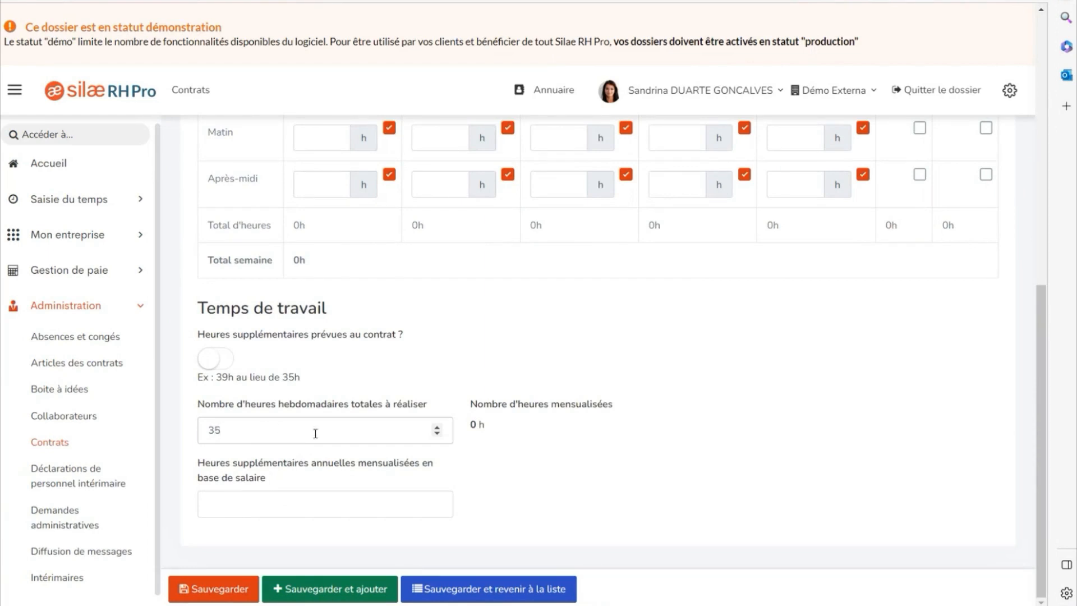
scroll(325, 433, up, 10)
Add a Rémunération line dated 24/07/2023 with 2500 monthly gross base salary, then save the contract.
click(387, 187)
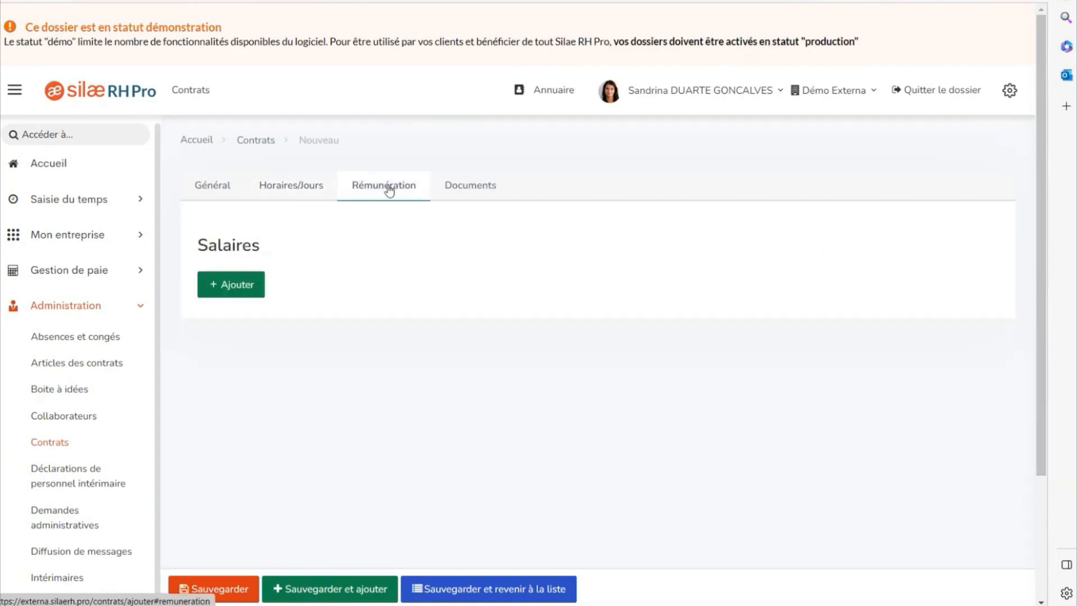
click(239, 292)
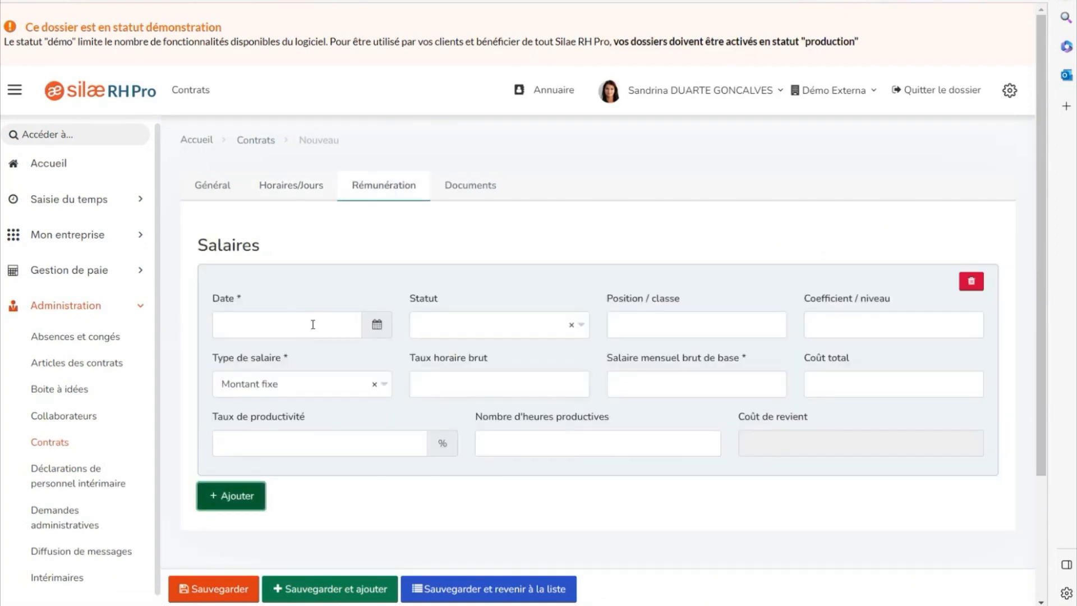
click(377, 324)
click(227, 510)
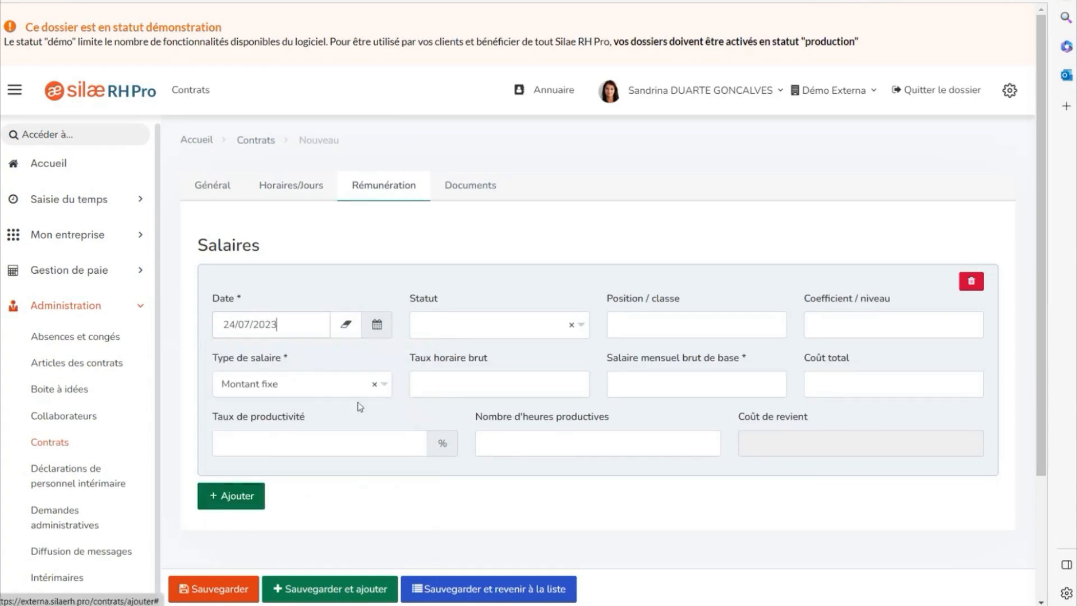
click(644, 386)
text(2500)
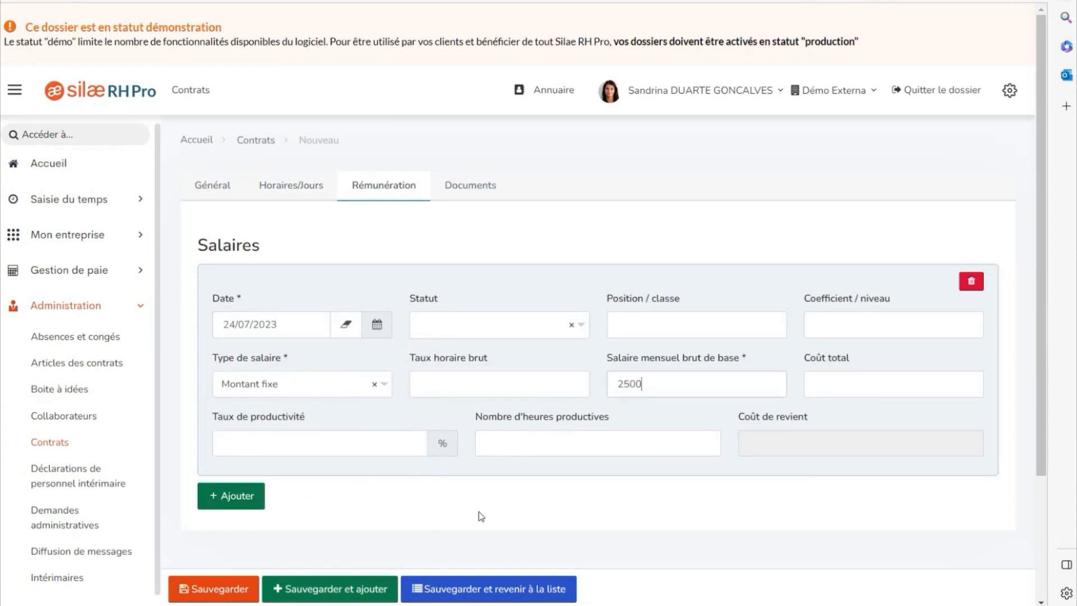
scroll(481, 516, down, 2)
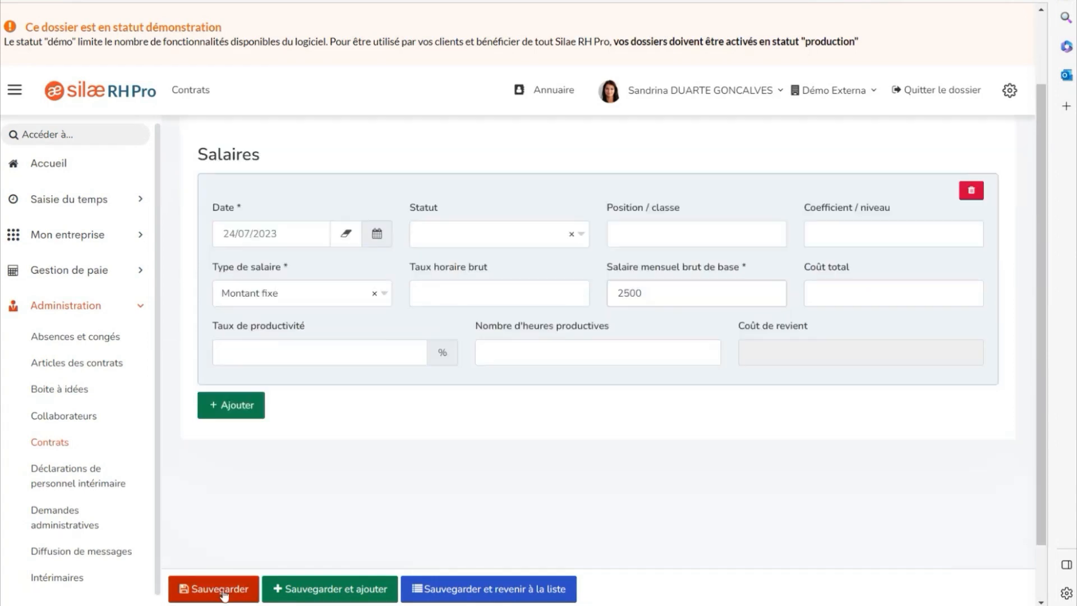
click(222, 590)
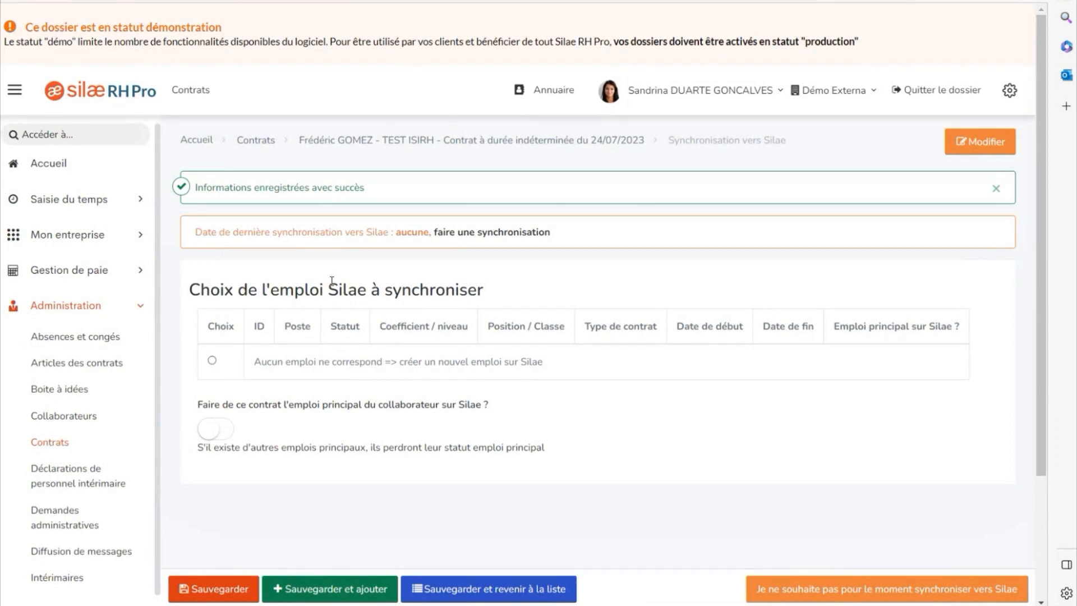
Choose 'Aucun emploi ne correspond', mark it as the main job, and save the synchronisation.
click(212, 361)
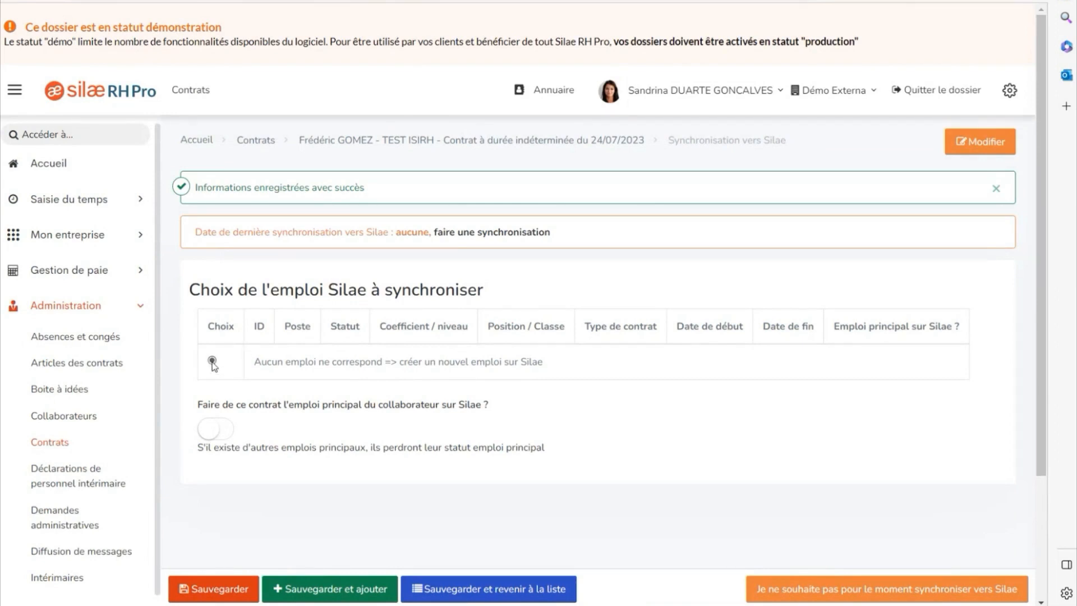
click(216, 432)
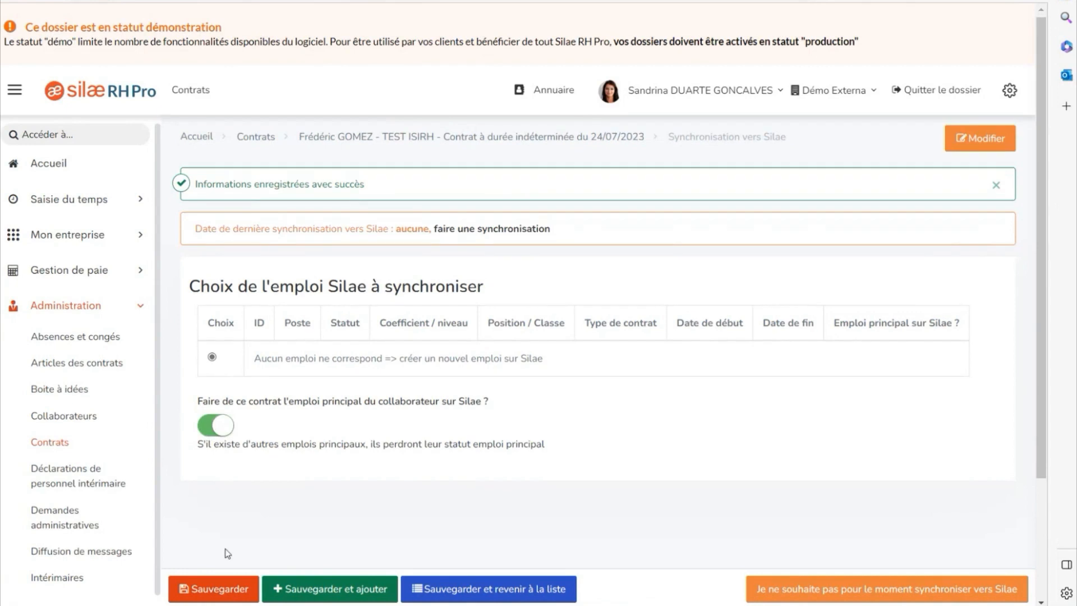
click(214, 580)
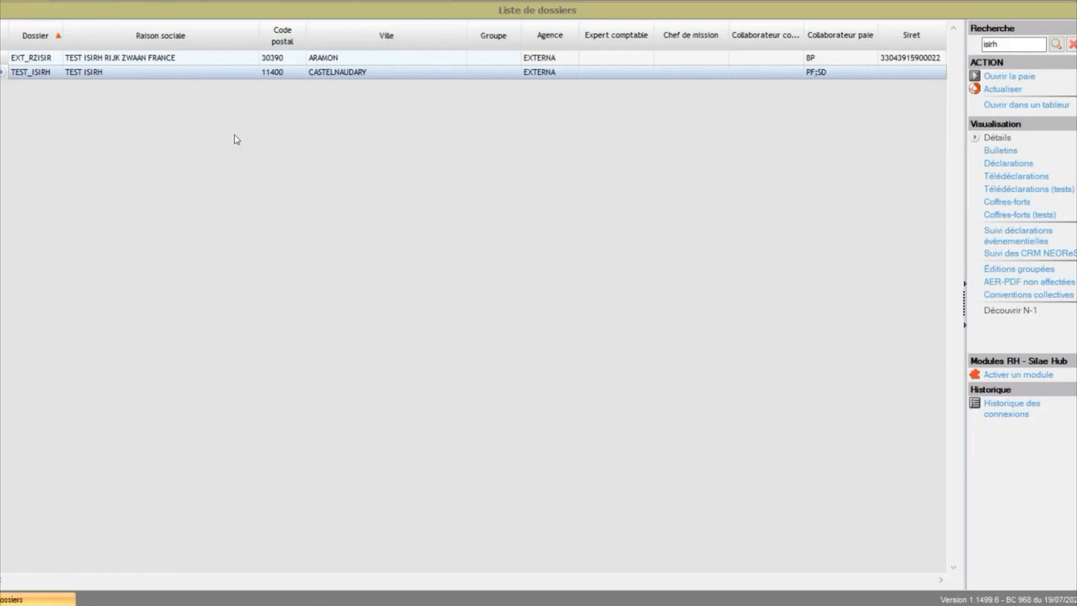
Open the TEST_ISIRH dossier, dismiss its alerts, and display the Fiches salariés employee list.
double_click(120, 75)
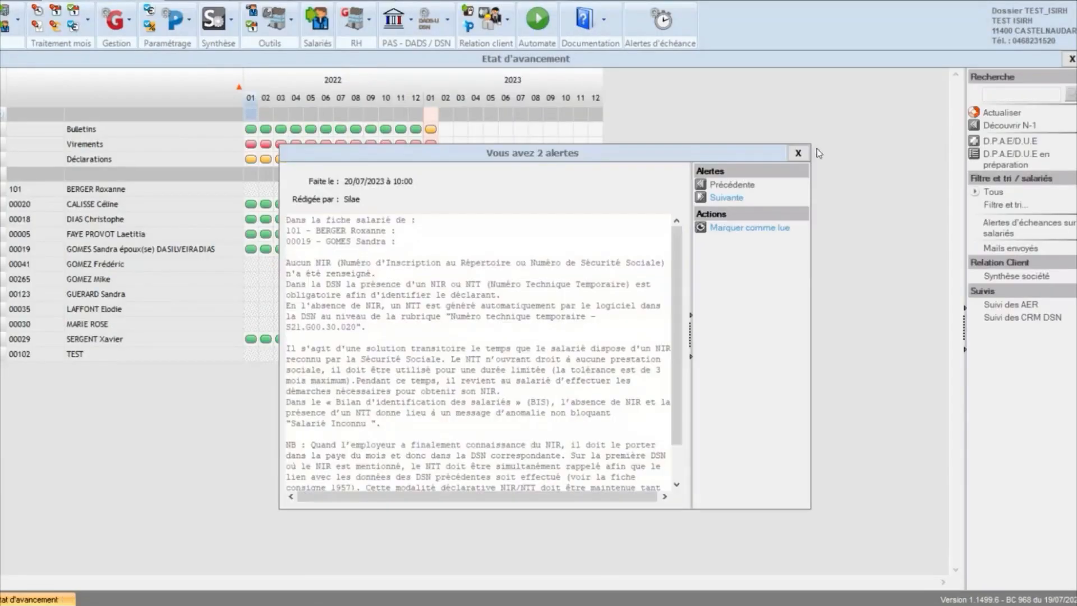
click(804, 153)
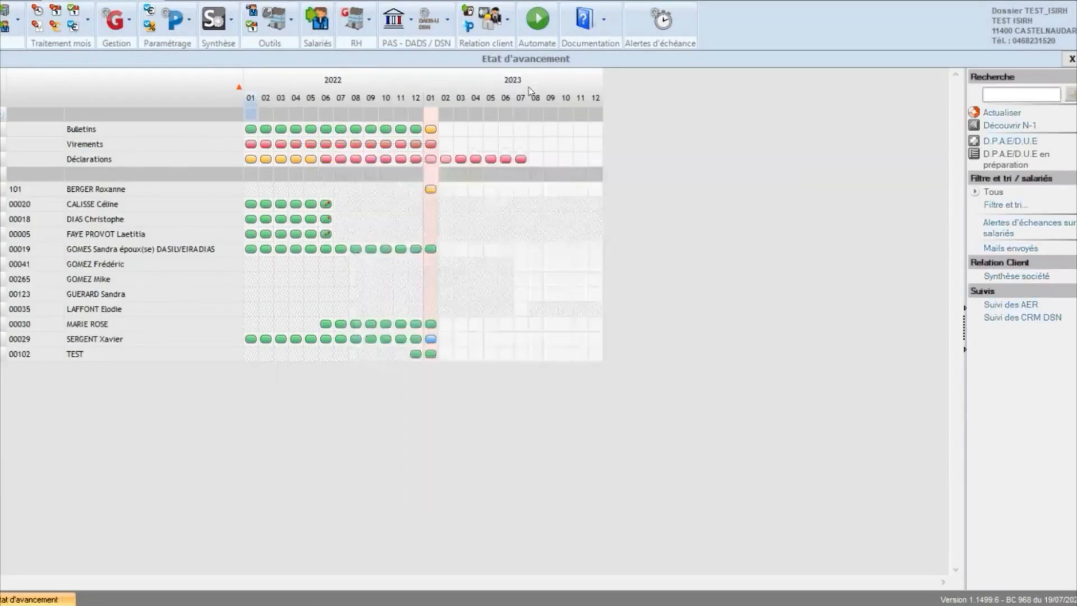
click(6, 29)
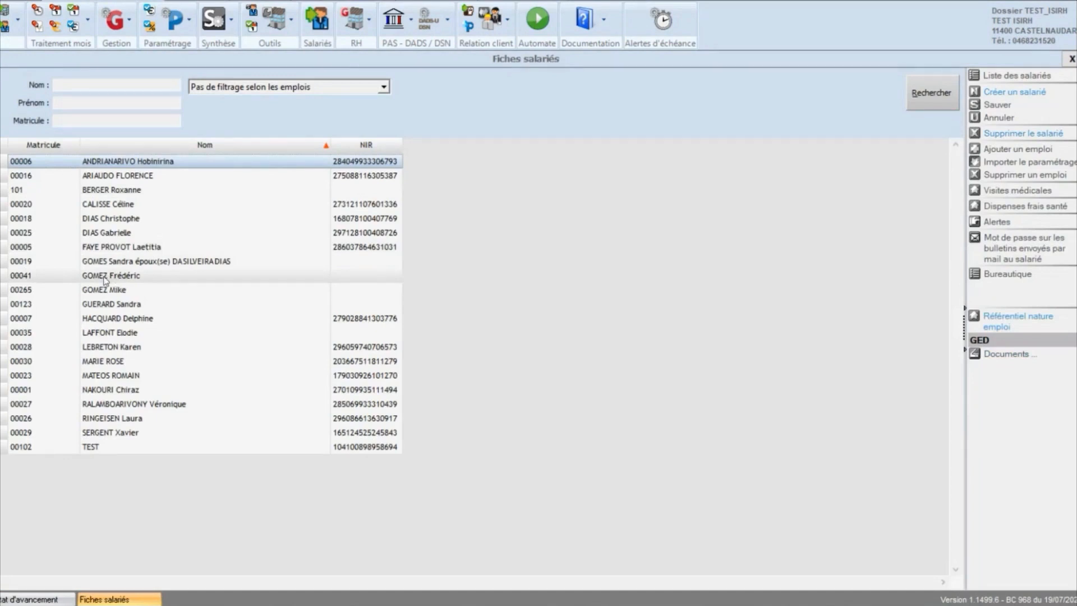
Open the newly synced employee's record and review the Emploi section showing the CDI from 24/07/2023.
double_click(108, 280)
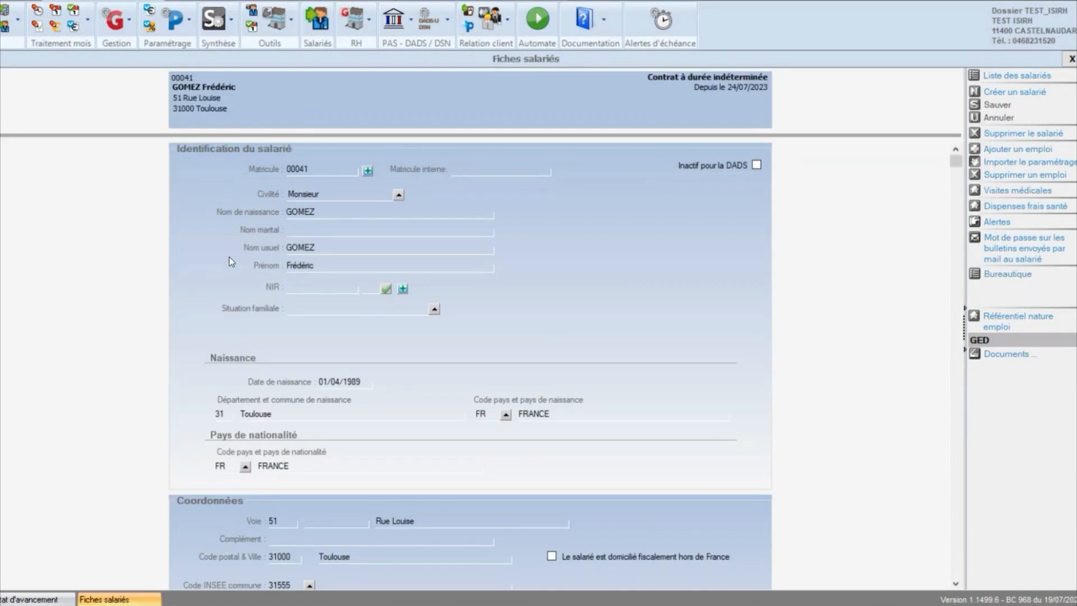
scroll(379, 281, down, 1)
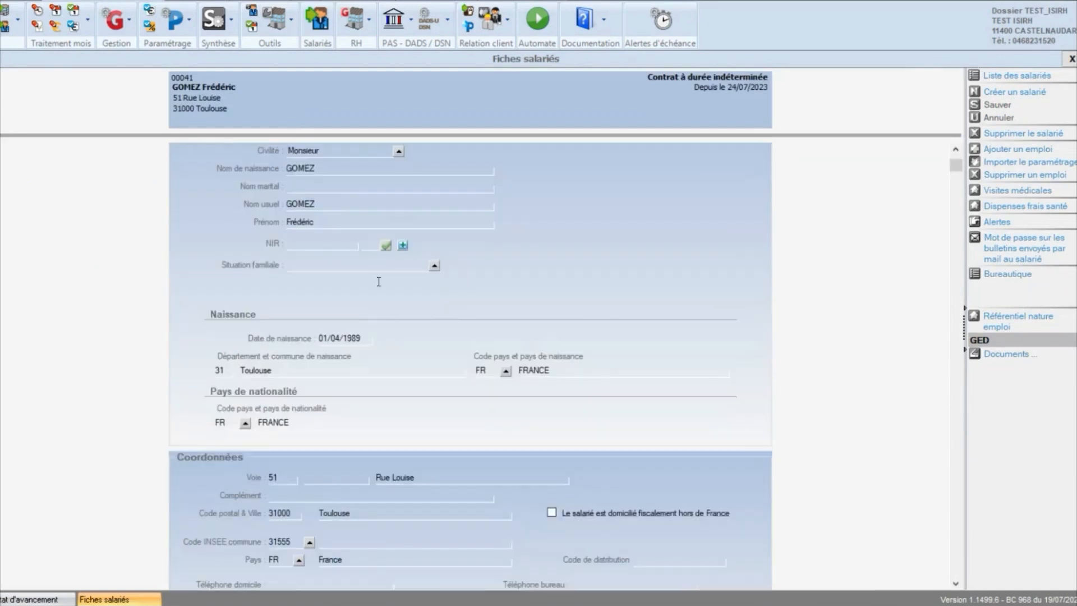
scroll(392, 297, down, 1)
scroll(312, 272, down, 1)
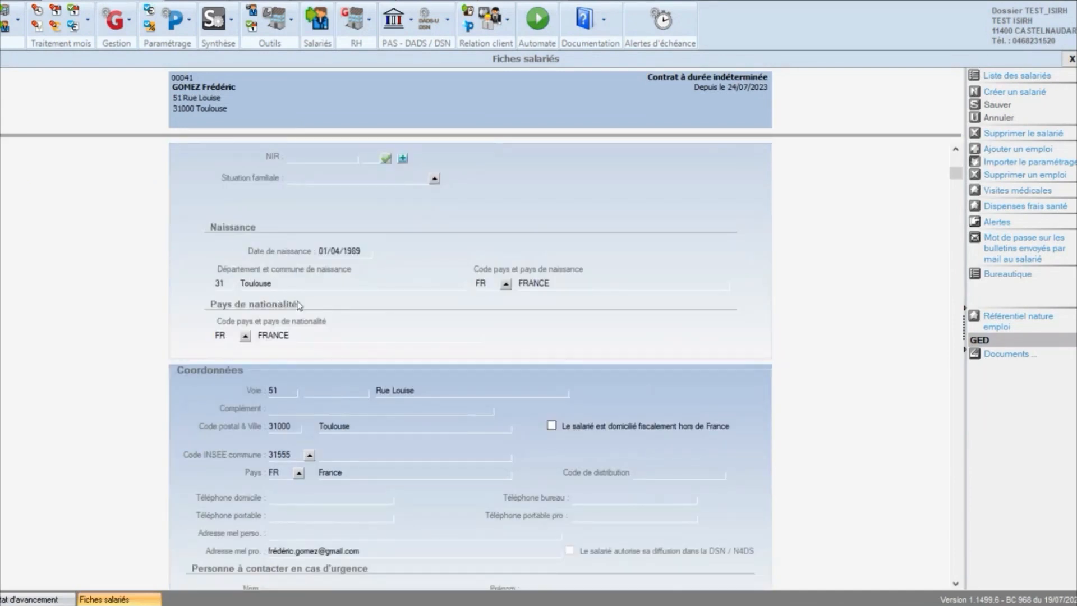
scroll(298, 305, down, 3)
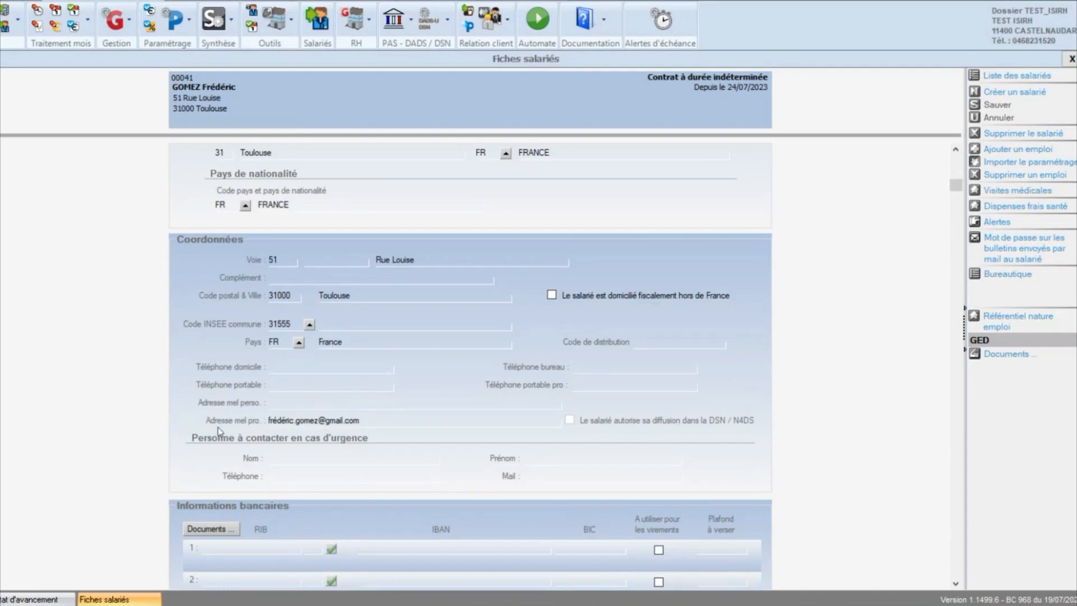
scroll(426, 359, down, 2)
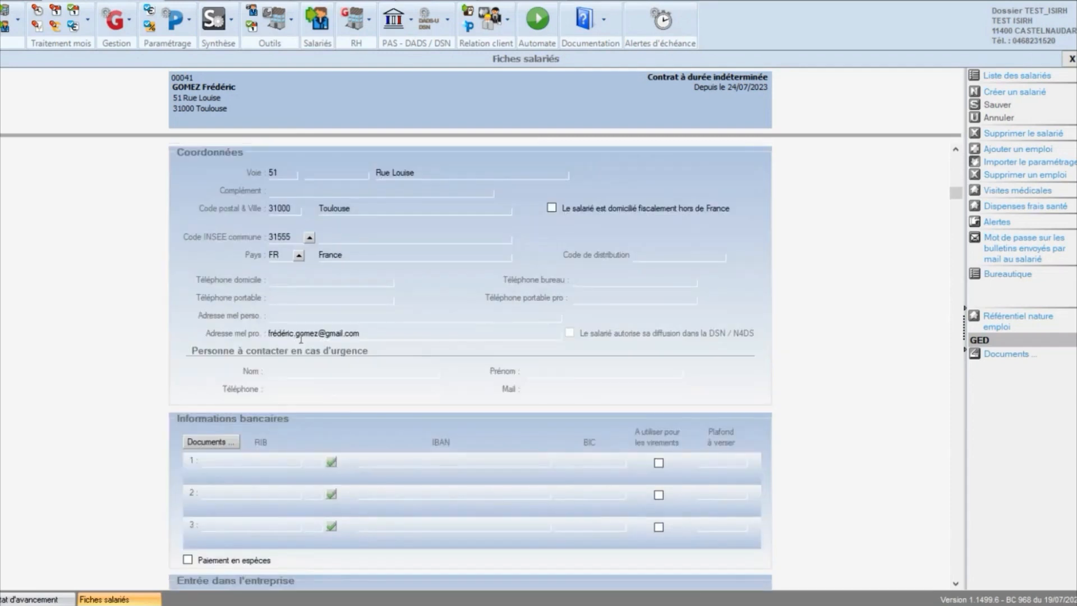
scroll(301, 339, down, 3)
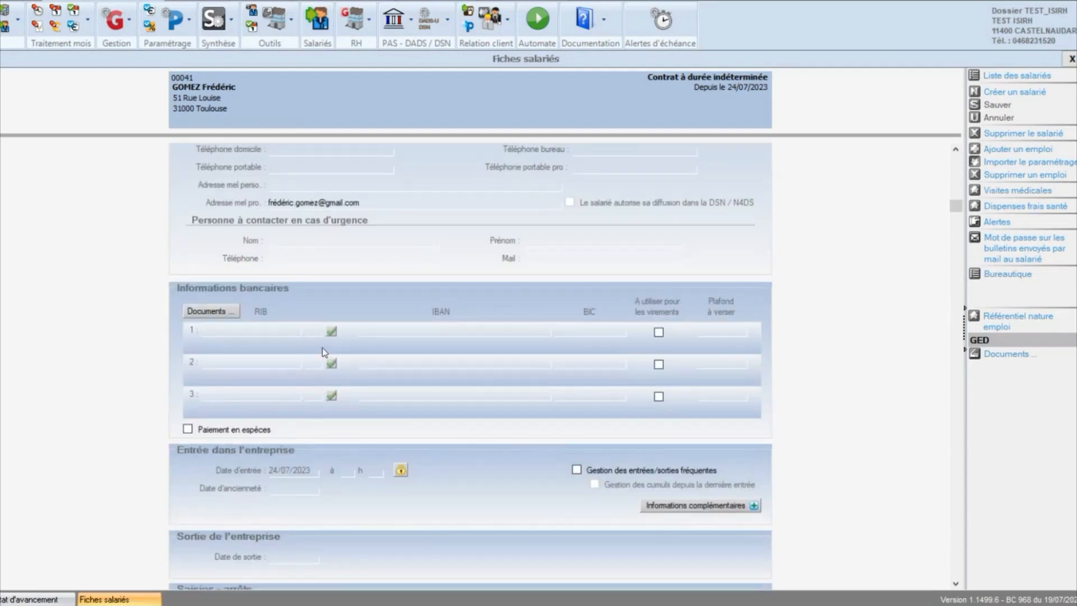
scroll(331, 346, down, 1)
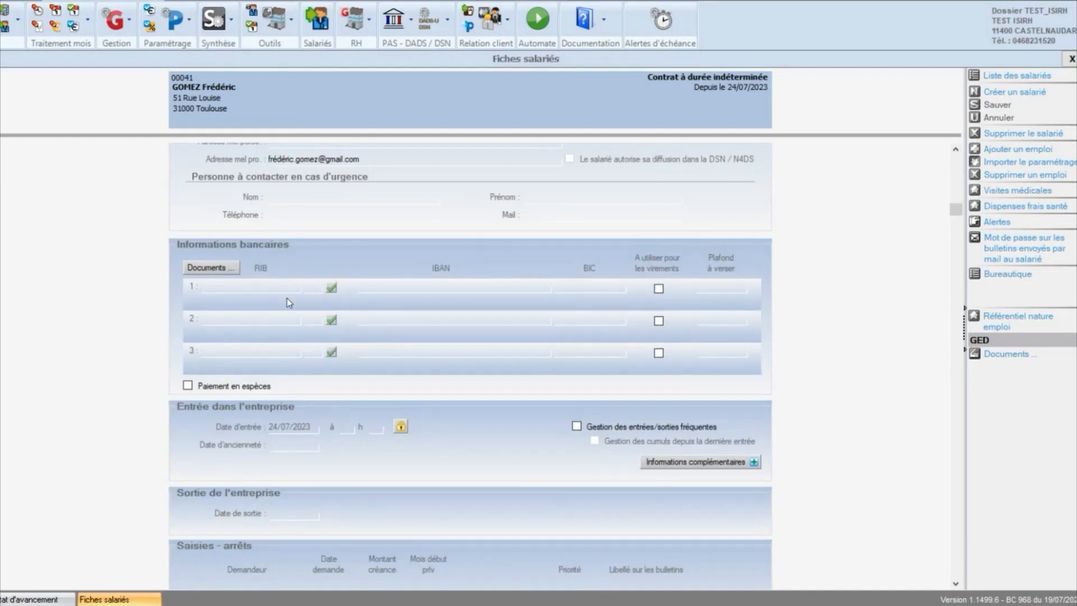
scroll(287, 302, down, 9)
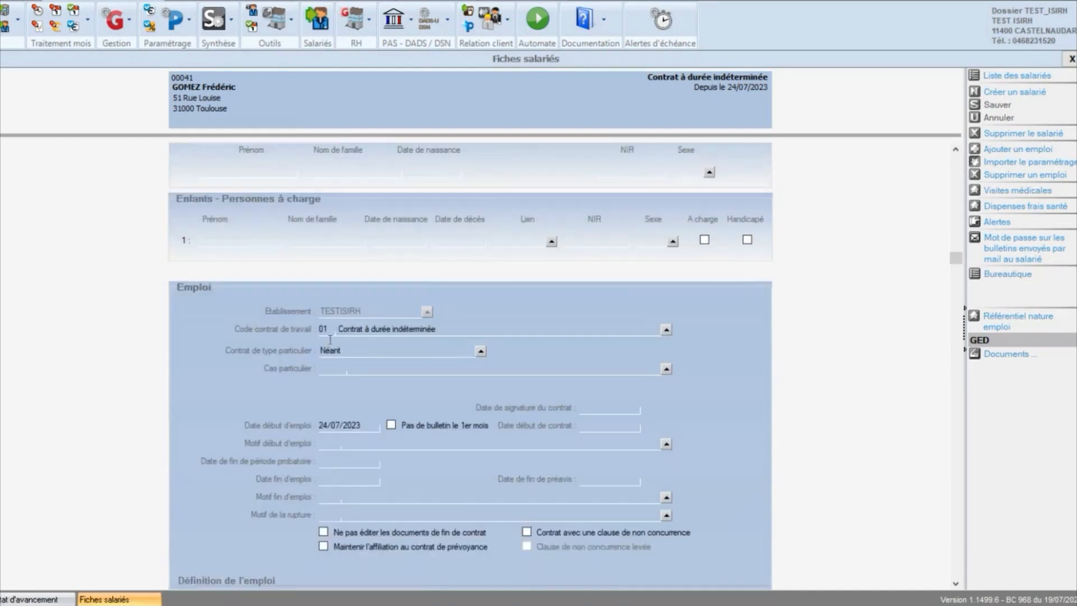
scroll(281, 422, down, 2)
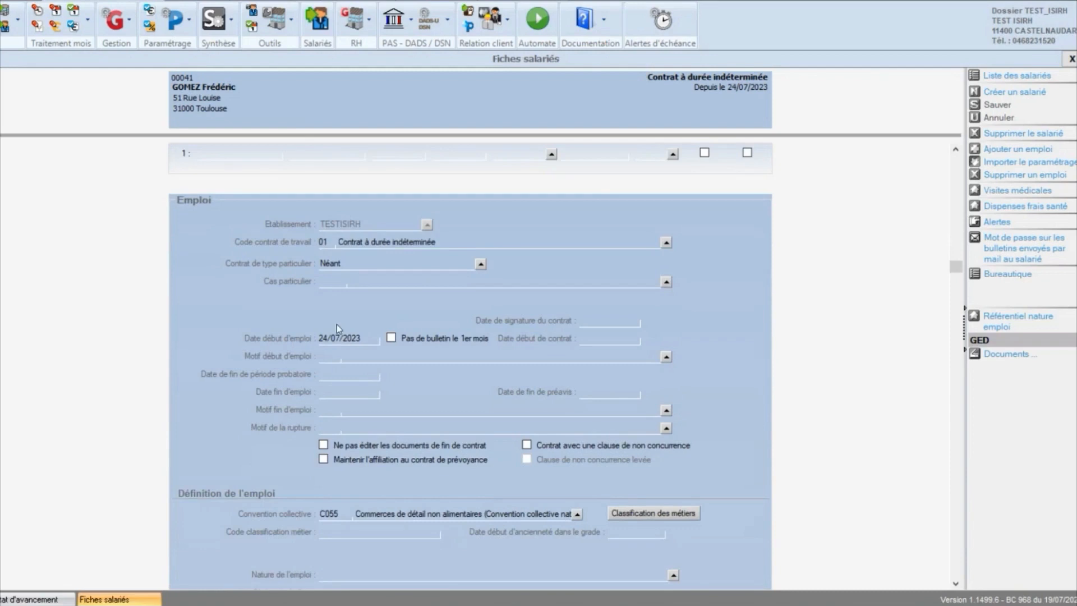
scroll(320, 245, down, 3)
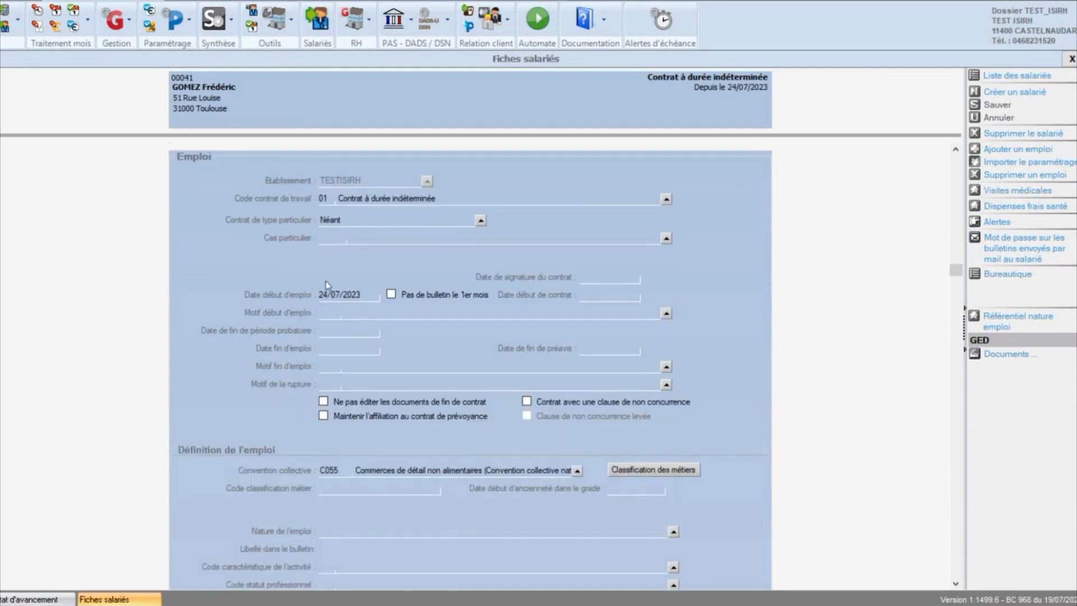
scroll(328, 287, down, 1)
scroll(328, 288, down, 12)
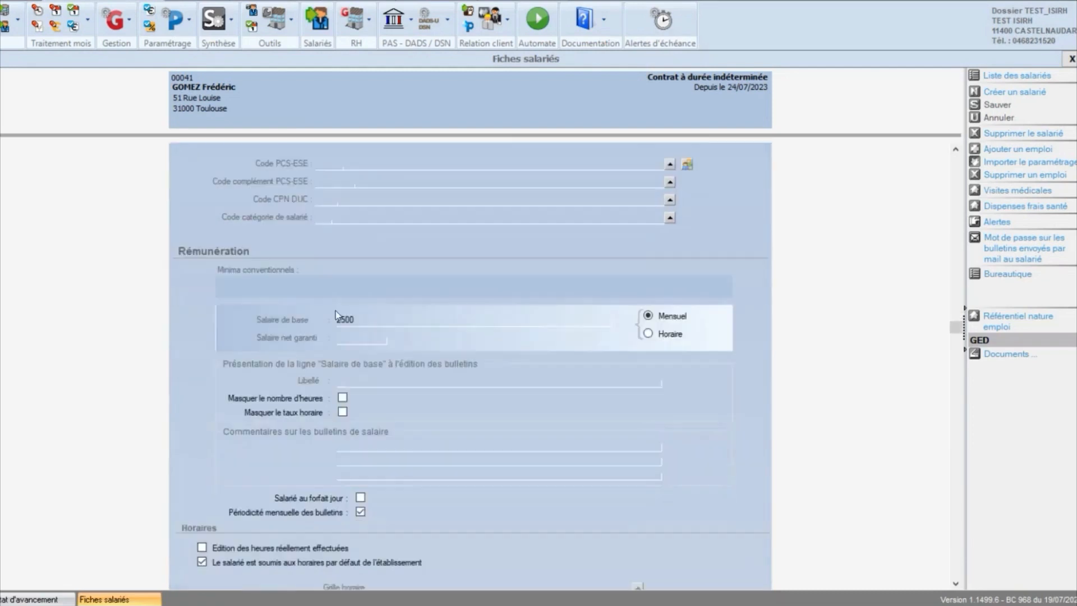
scroll(325, 303, down, 3)
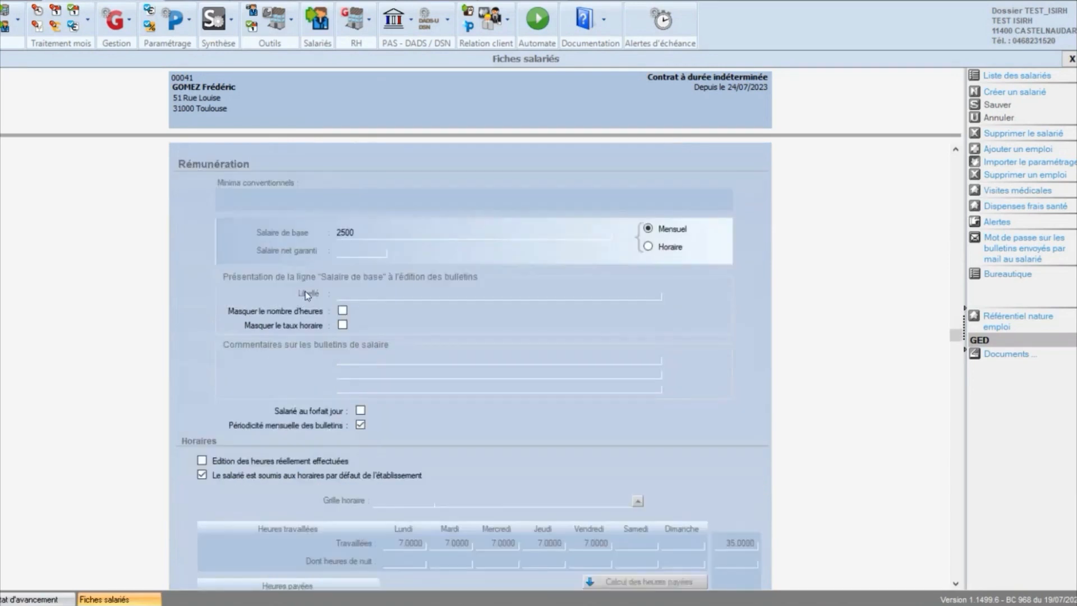
scroll(325, 303, down, 2)
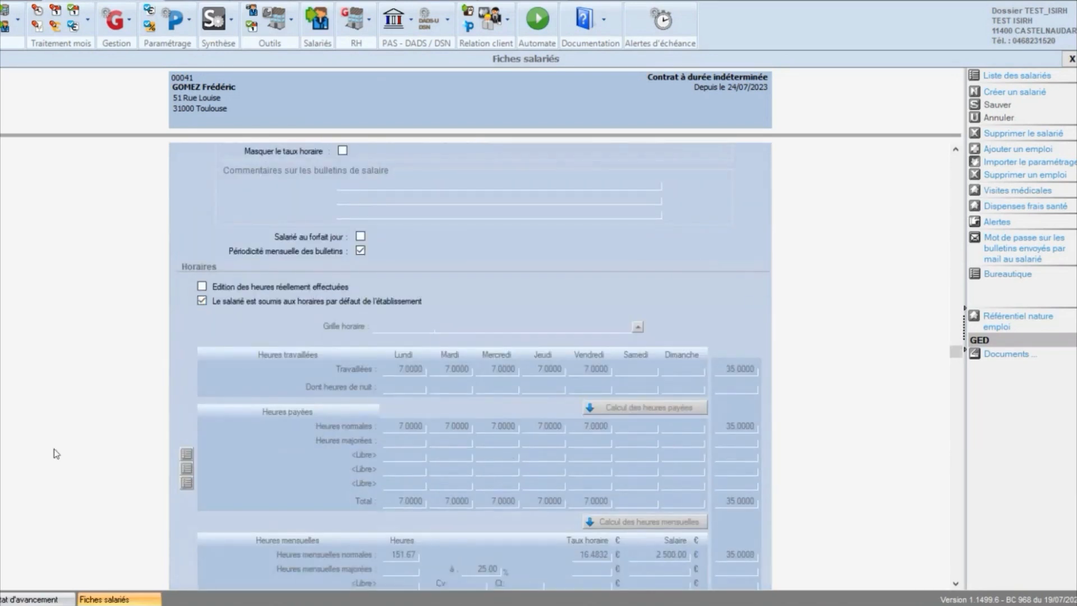
scroll(547, 392, up, 3)
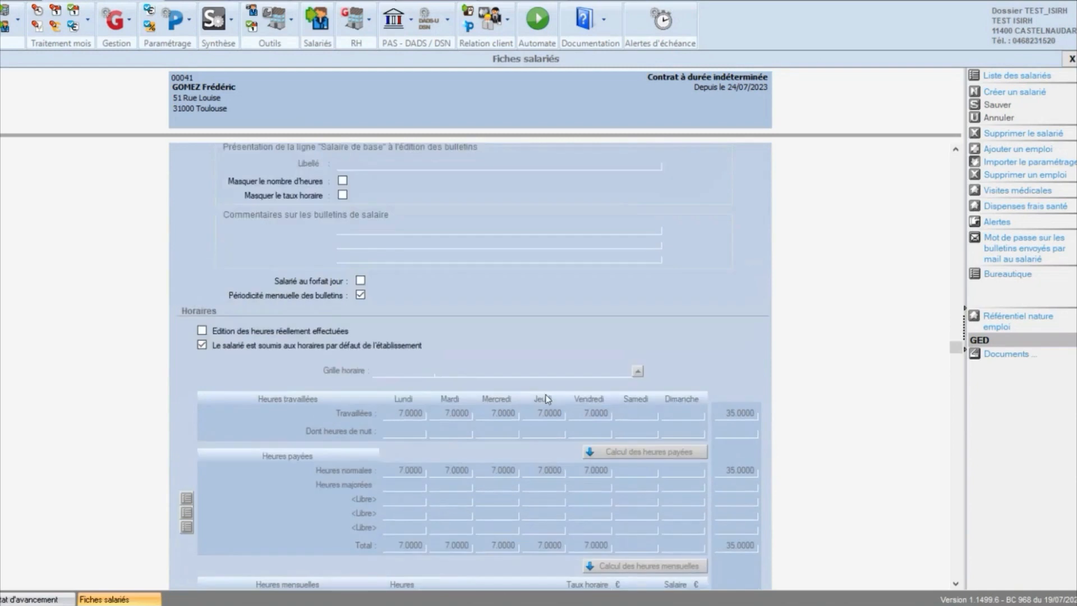